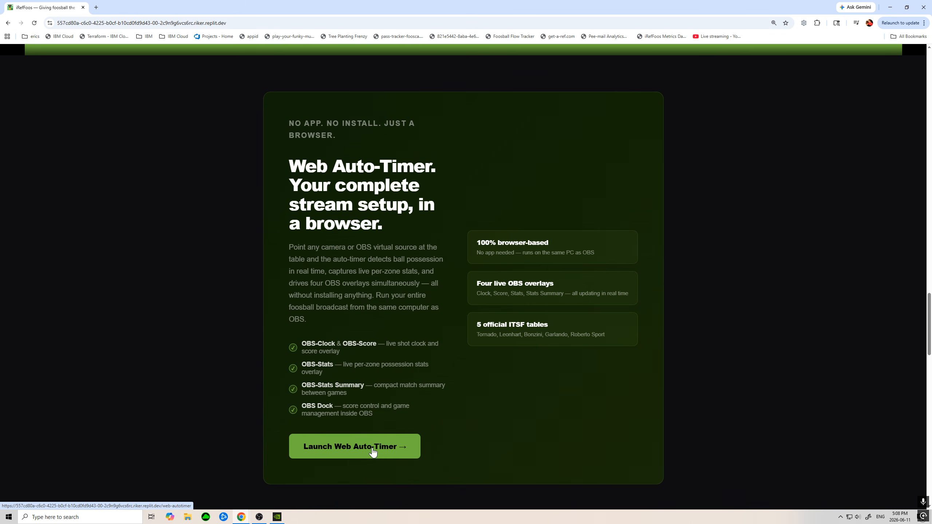
# Launch the Web Auto-Timer and show the available video sources for the camera step
pyautogui.click(372, 451)
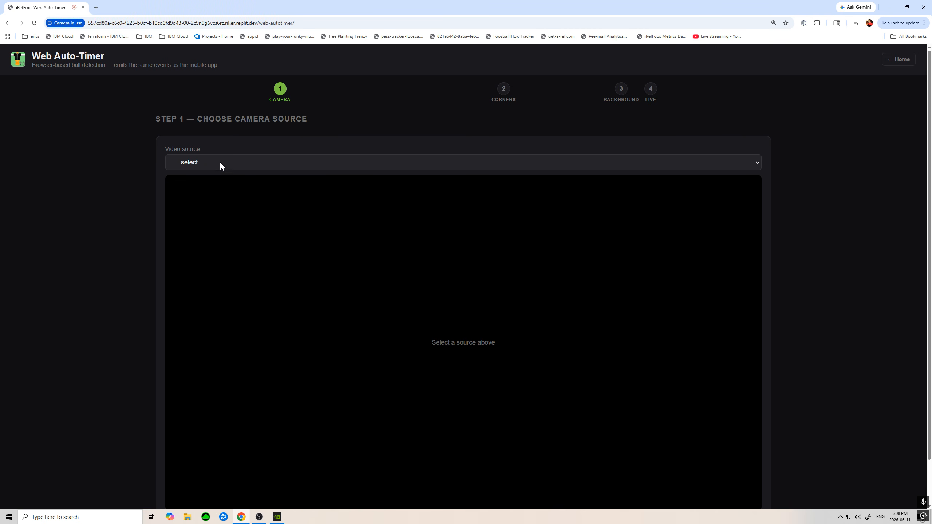
pyautogui.click(296, 162)
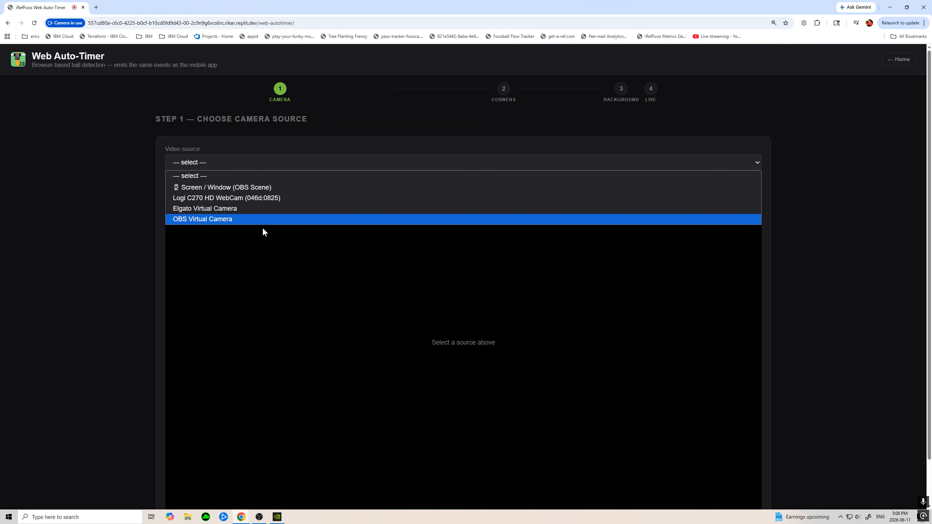
# Switch to OBS, set the virtual camera to output the source table-1, and start the virtual camera
pyautogui.hotkey('alt', 'Tab')
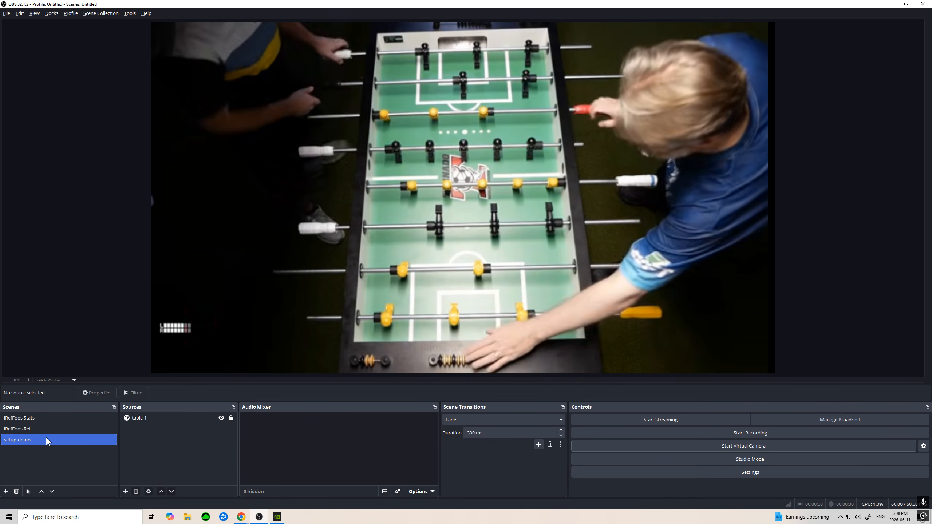
pyautogui.click(164, 421)
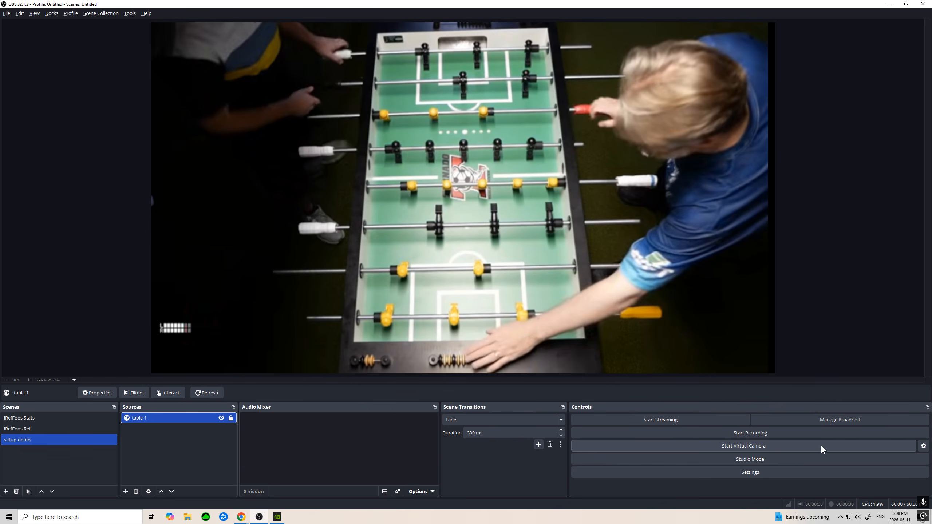
pyautogui.click(924, 447)
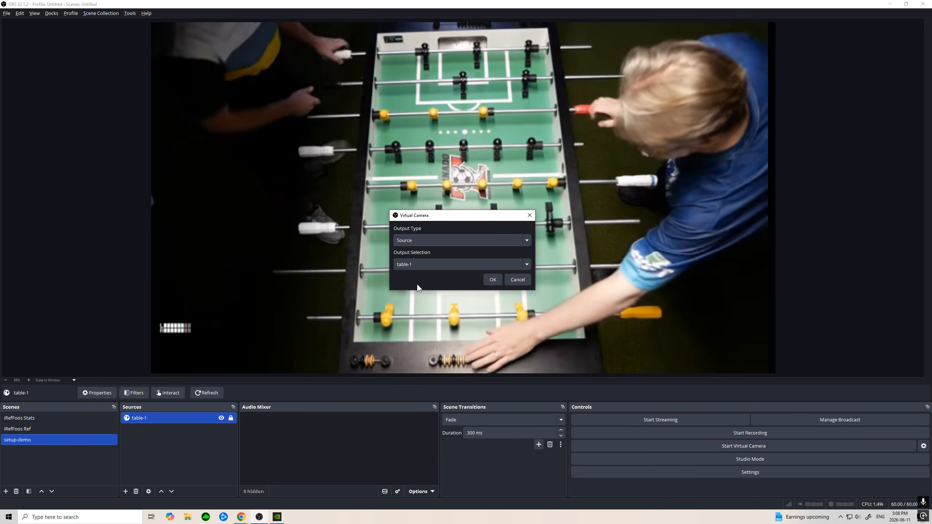
pyautogui.click(446, 239)
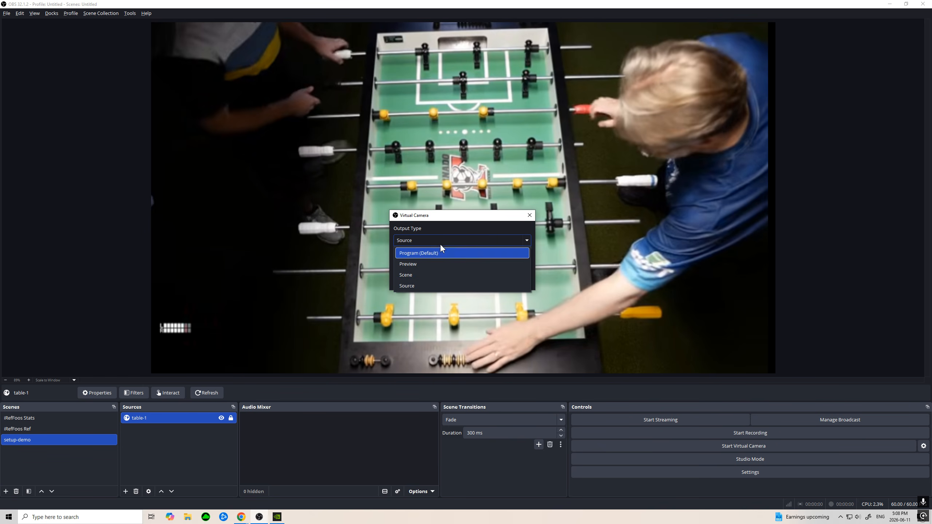
pyautogui.click(433, 288)
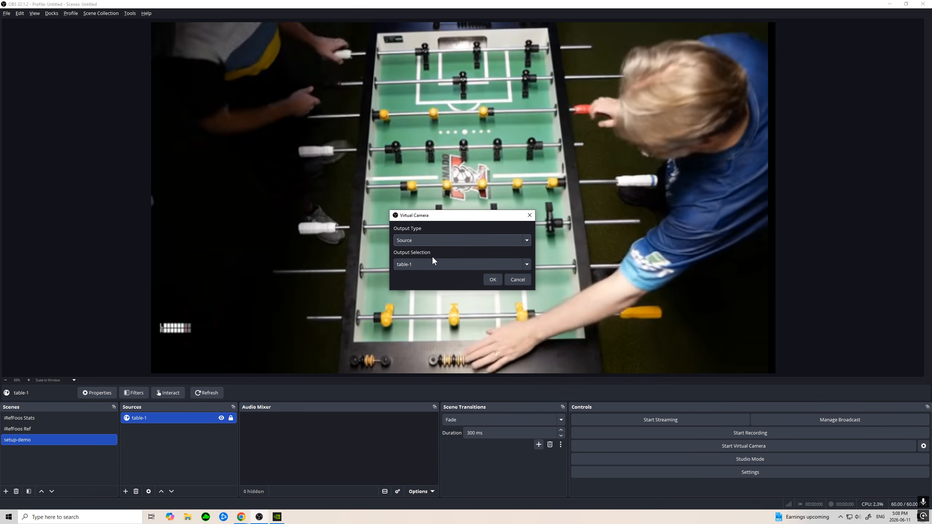
pyautogui.click(428, 267)
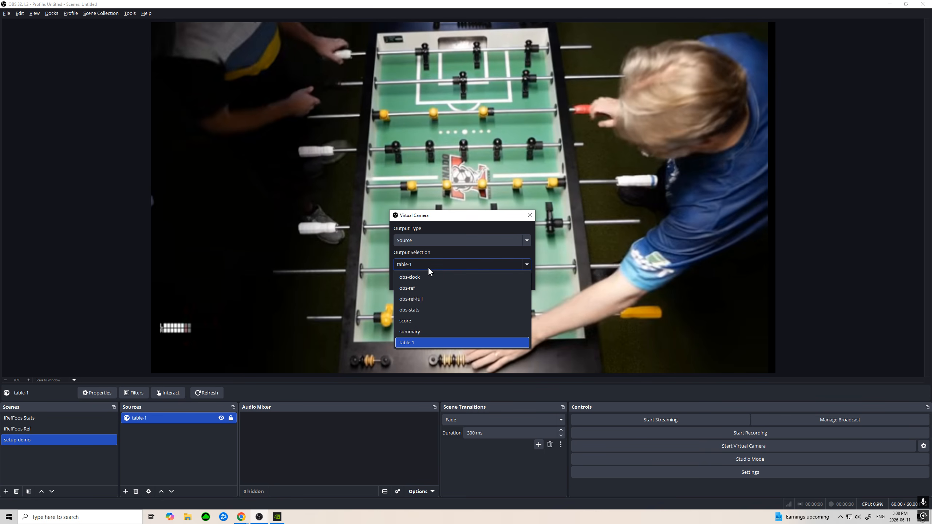
pyautogui.click(432, 342)
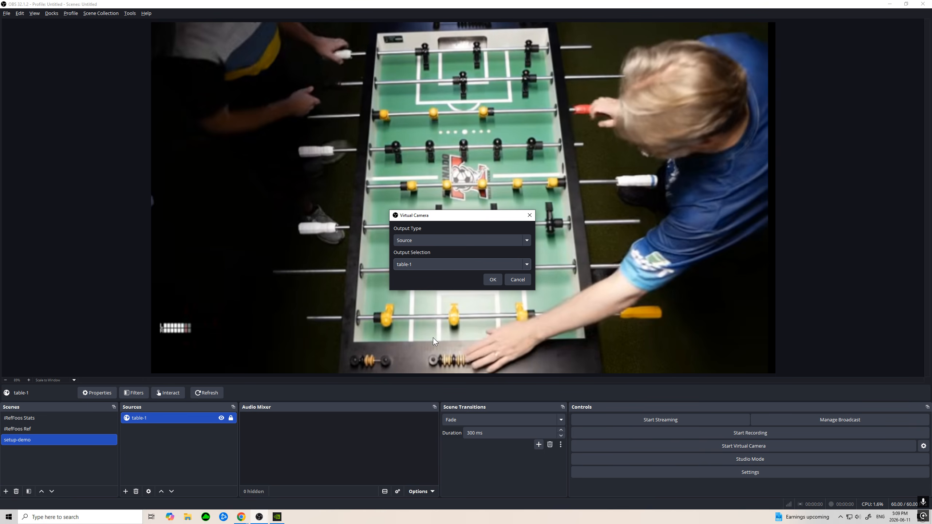
pyautogui.click(491, 280)
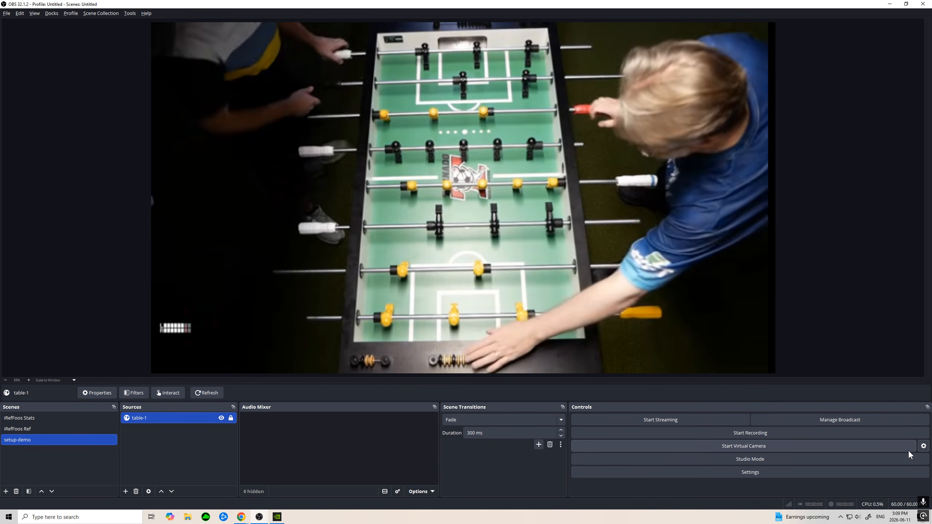
pyautogui.click(740, 447)
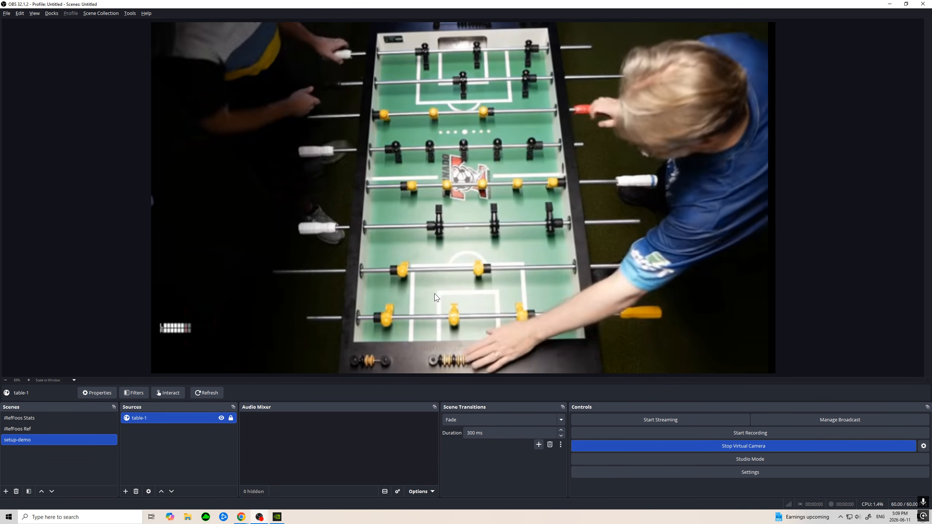
# Return to the Web Auto-Timer in the browser, choose OBS Virtual Camera as the video source, and continue to marking corners
pyautogui.hotkey('alt', 'Tab')
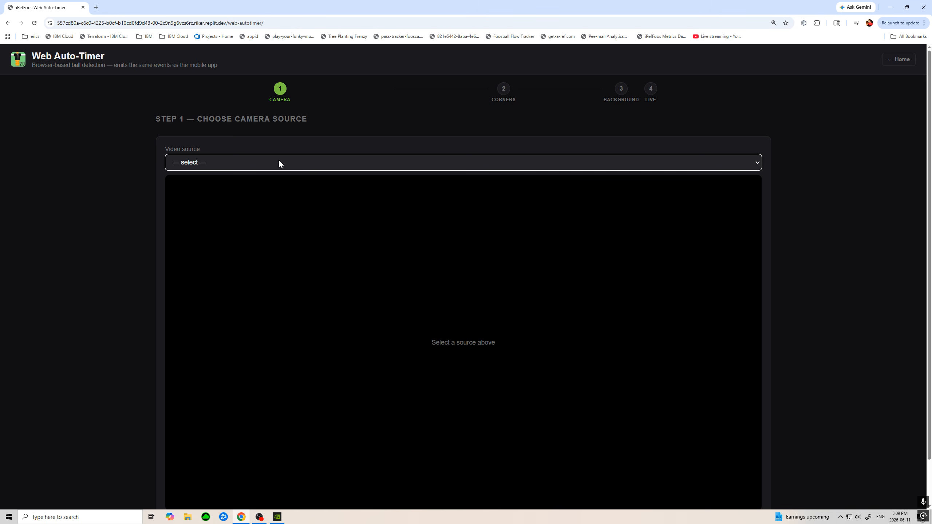
pyautogui.click(279, 162)
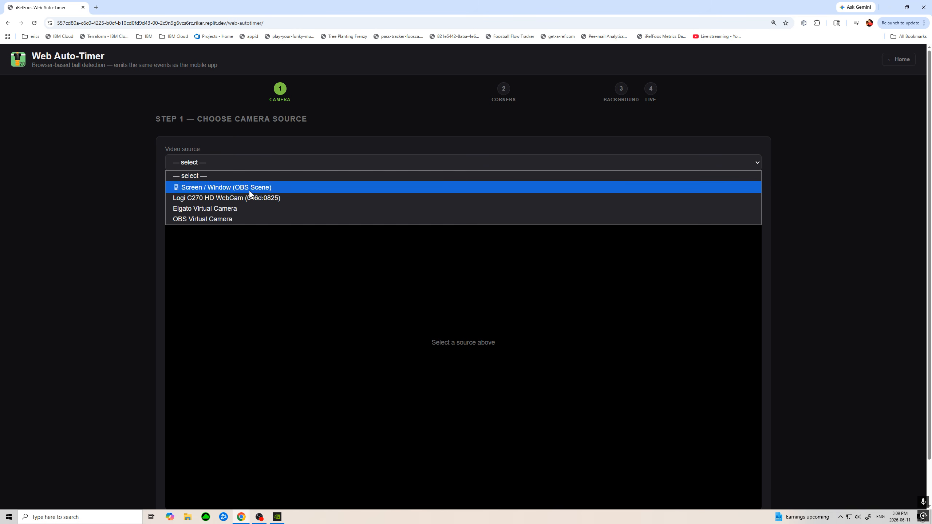
pyautogui.click(243, 219)
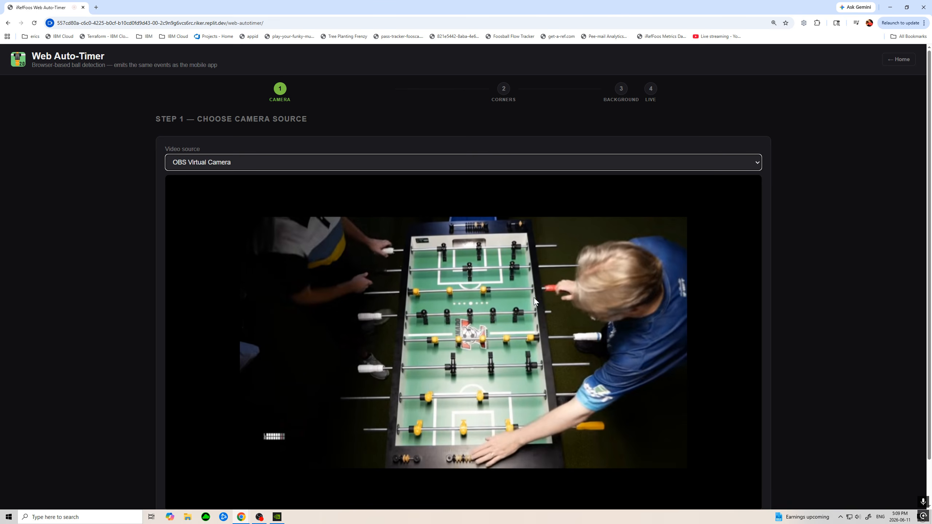
pyautogui.scroll(-2, 694, 300)
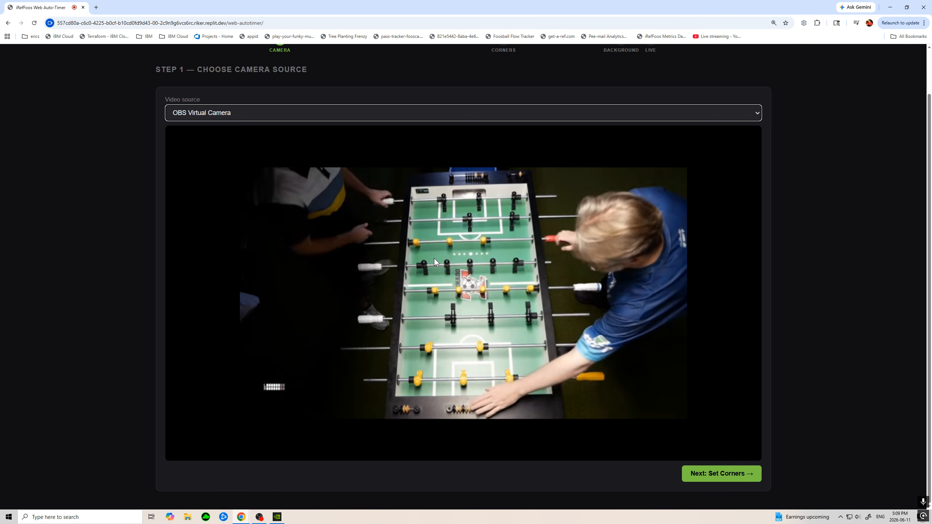
pyautogui.scroll(2, 261, 140)
pyautogui.scroll(-1, 543, 306)
pyautogui.scroll(-1, 543, 306)
pyautogui.click(721, 472)
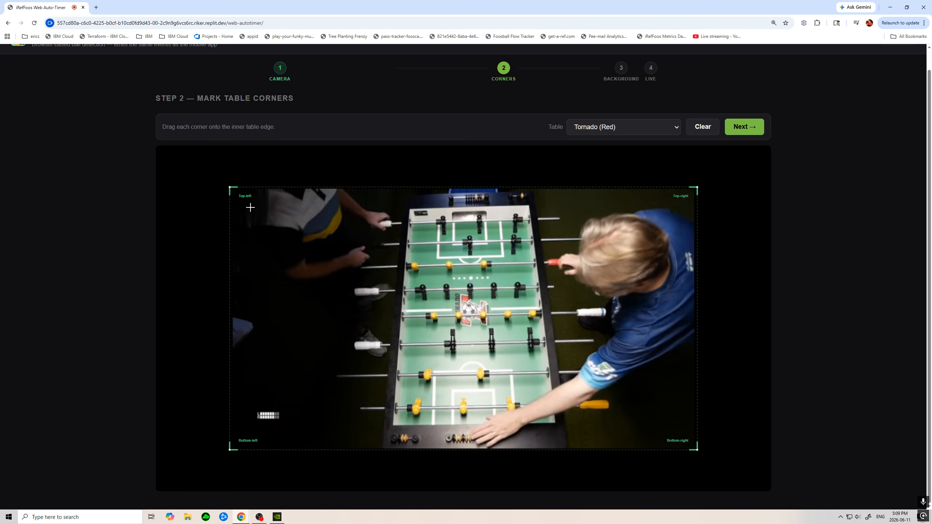
# Place the four corner markers on the table's inner edges and continue to the background capture
pyautogui.moveTo(235, 192); pyautogui.dragTo(411, 209)
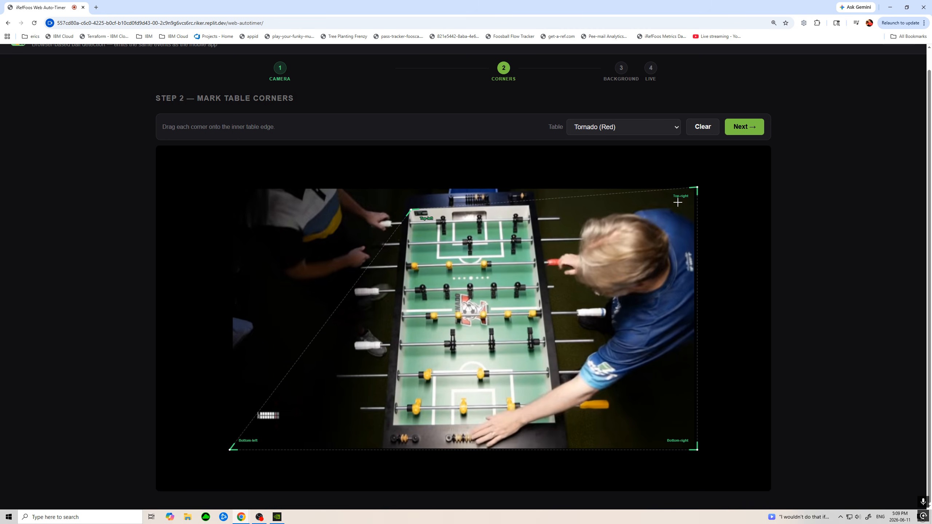
pyautogui.moveTo(693, 192); pyautogui.dragTo(528, 204)
pyautogui.moveTo(694, 446); pyautogui.dragTo(555, 422)
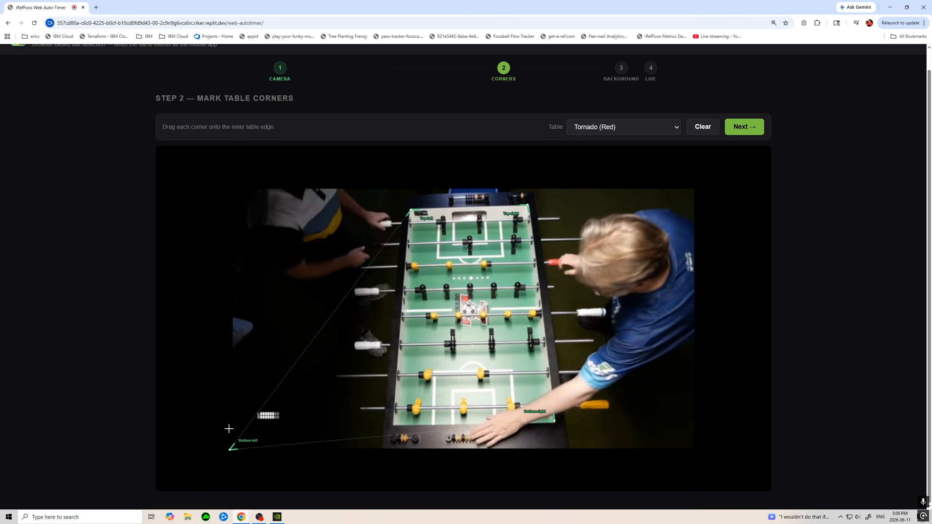
pyautogui.moveTo(236, 447); pyautogui.dragTo(390, 423)
pyautogui.click(746, 130)
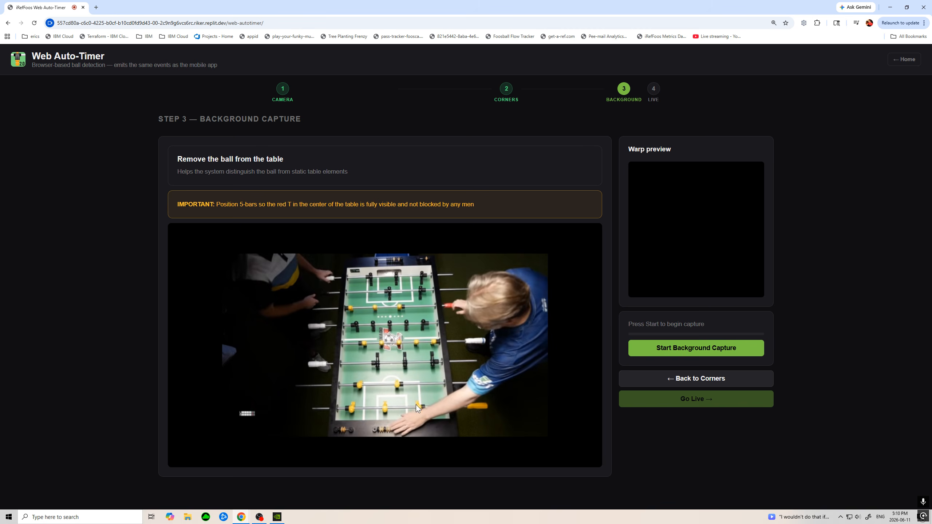
# Switch to OBS, interact with the table-1 source, and play its video until 0:20, pausing it there
pyautogui.hotkey('alt', 'Tab')
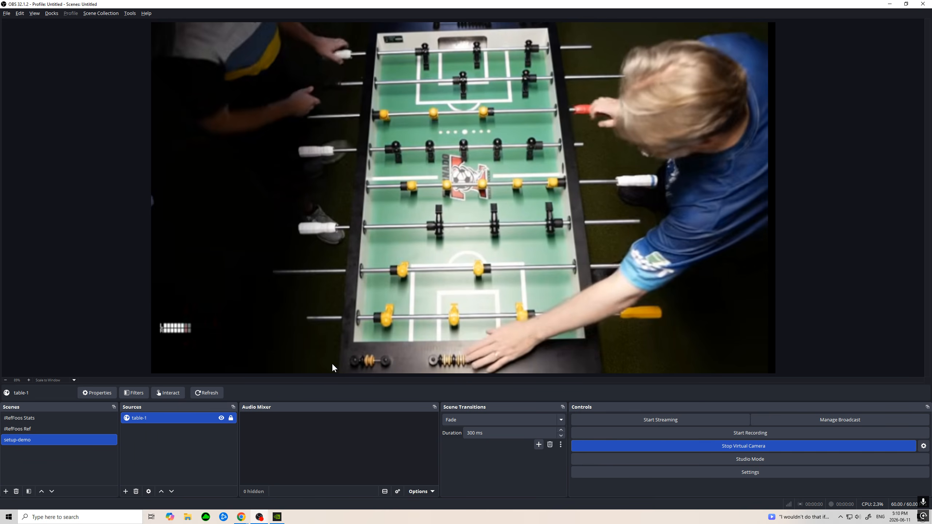
pyautogui.rightClick(164, 417)
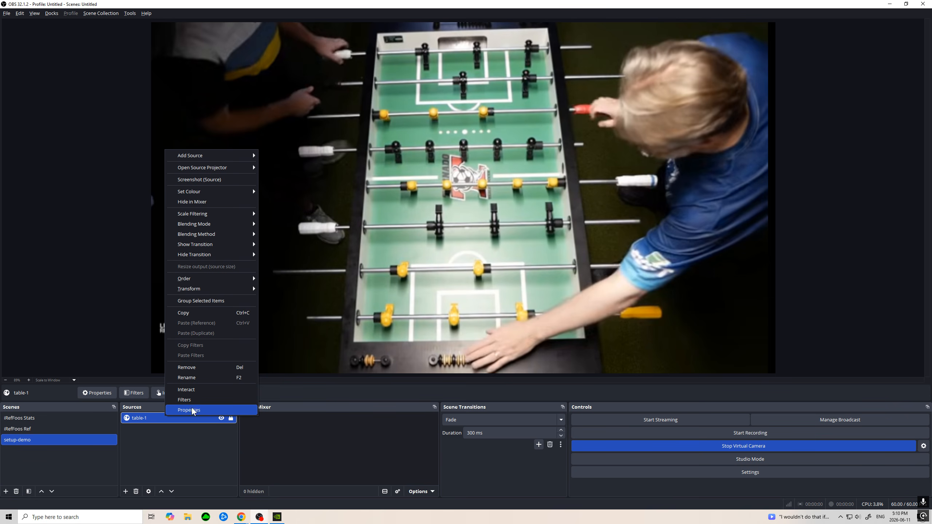
pyautogui.click(207, 390)
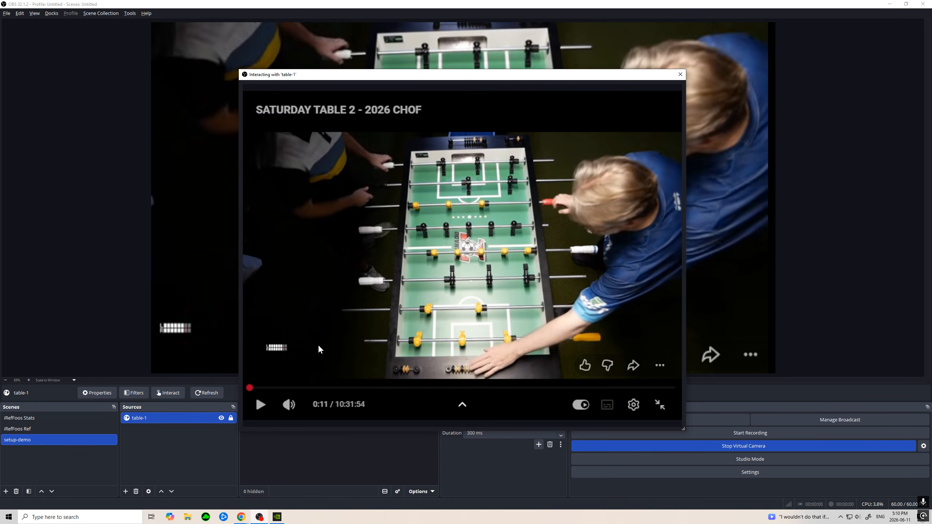
pyautogui.click(258, 405)
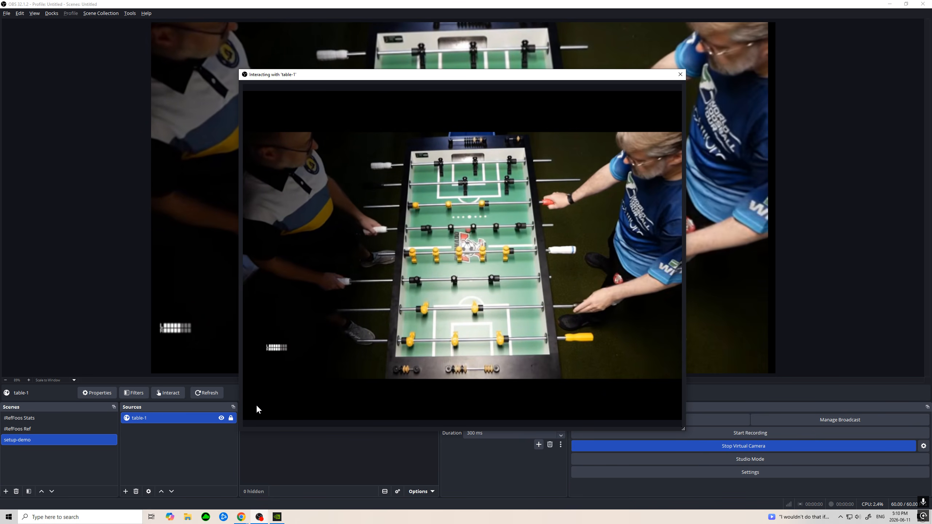
pyautogui.moveTo(257, 413)
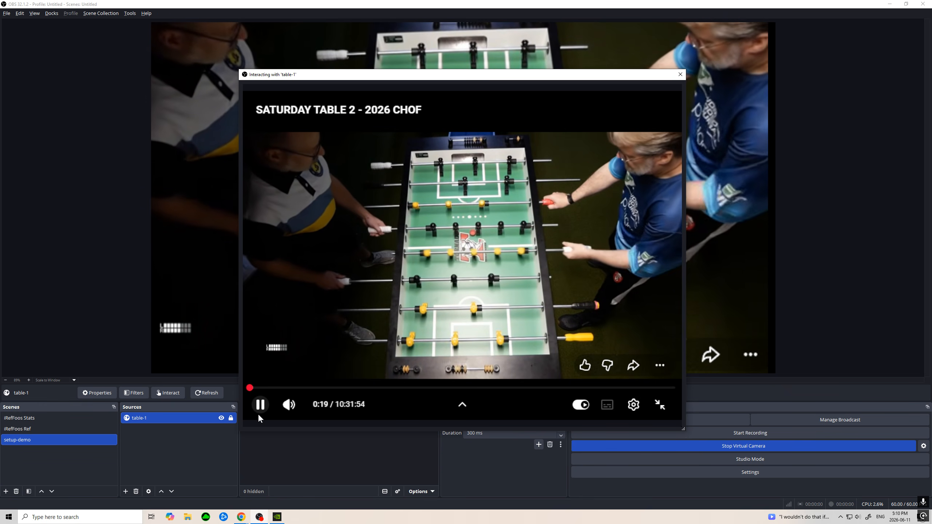
pyautogui.click(262, 407)
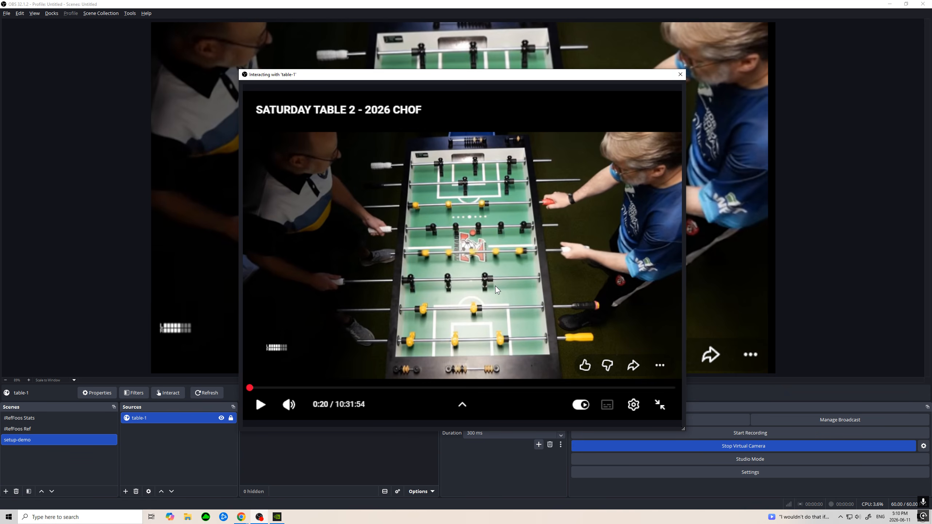
# Return to the Web Auto-Timer in the browser, capture the table background, and recapture it
pyautogui.hotkey('alt', 'Tab')
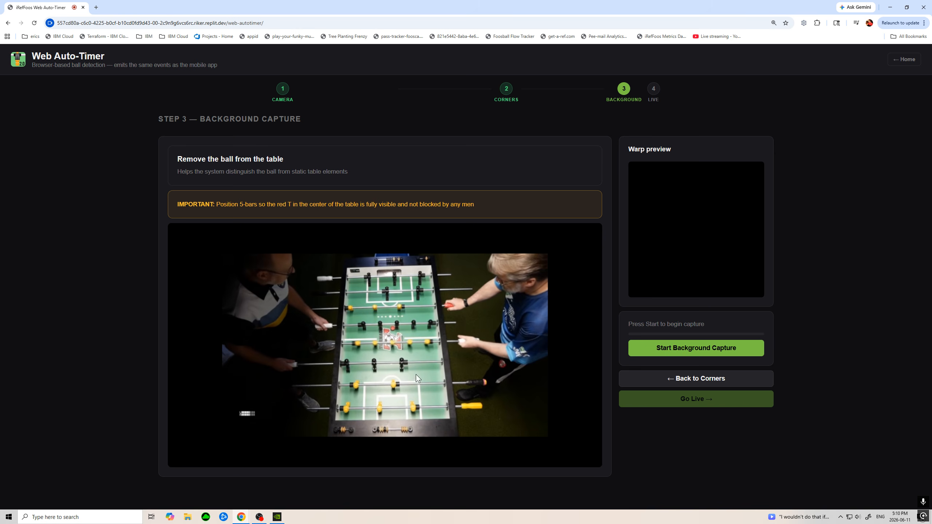
pyautogui.click(676, 351)
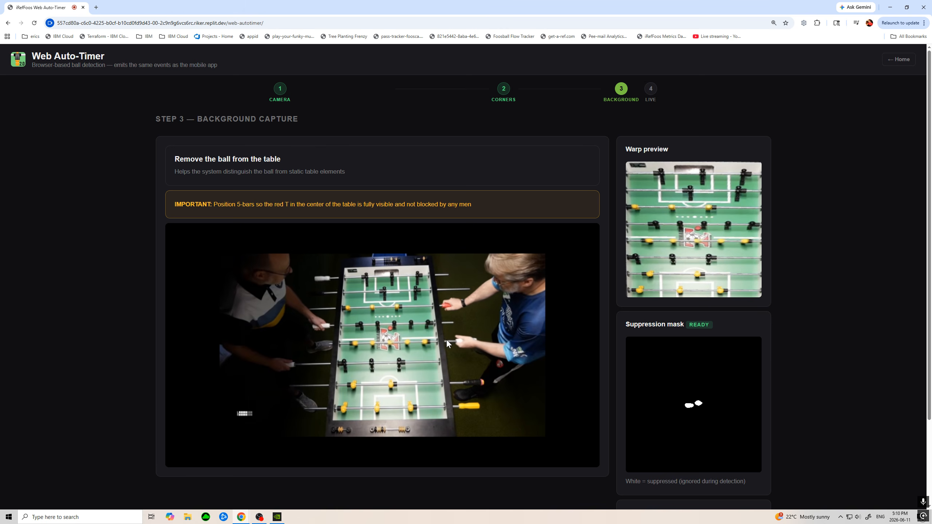
pyautogui.scroll(-3, 757, 362)
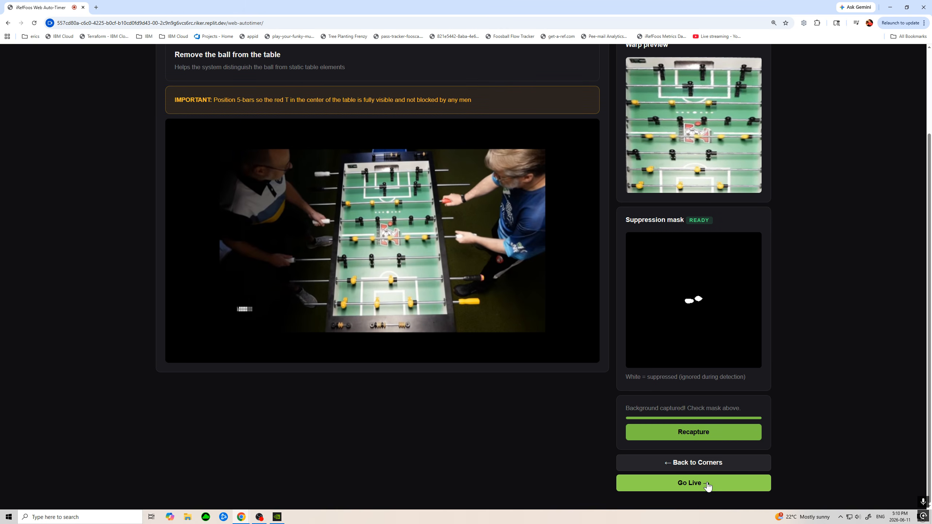
pyautogui.click(703, 435)
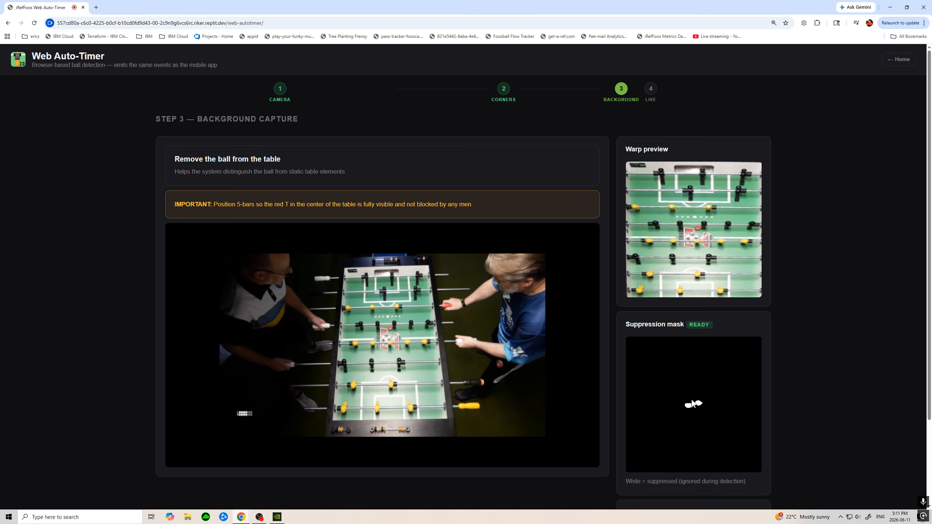
# Go live with the captured background and review the live detection view
pyautogui.scroll(-3, 711, 392)
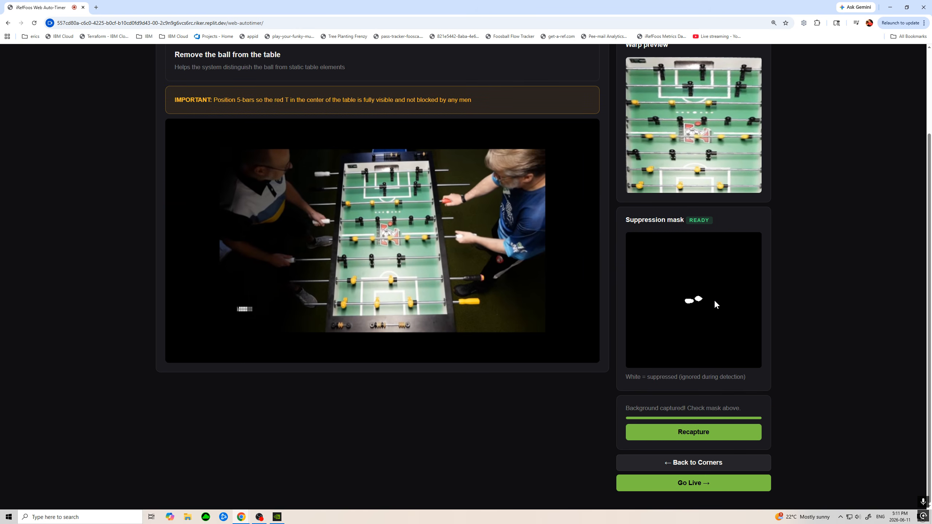
pyautogui.click(710, 484)
pyautogui.scroll(2, 376, 405)
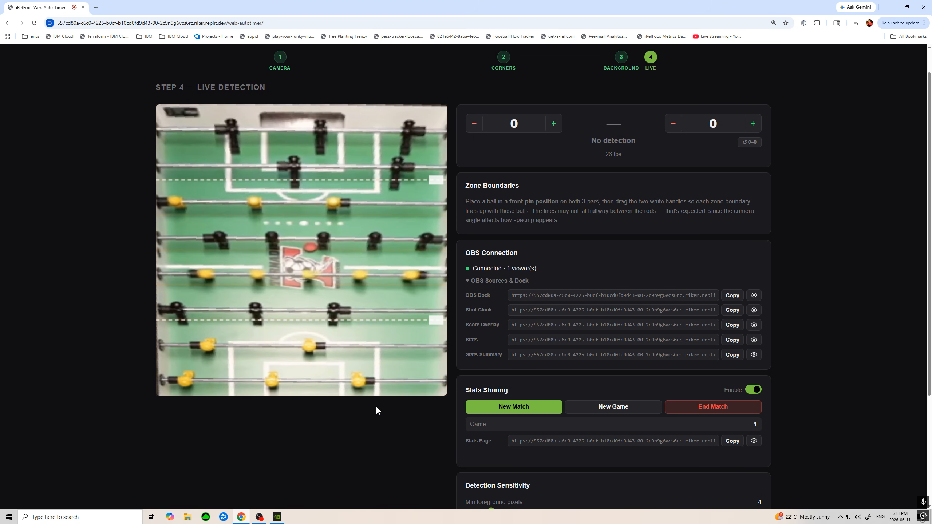
pyautogui.scroll(1, 328, 269)
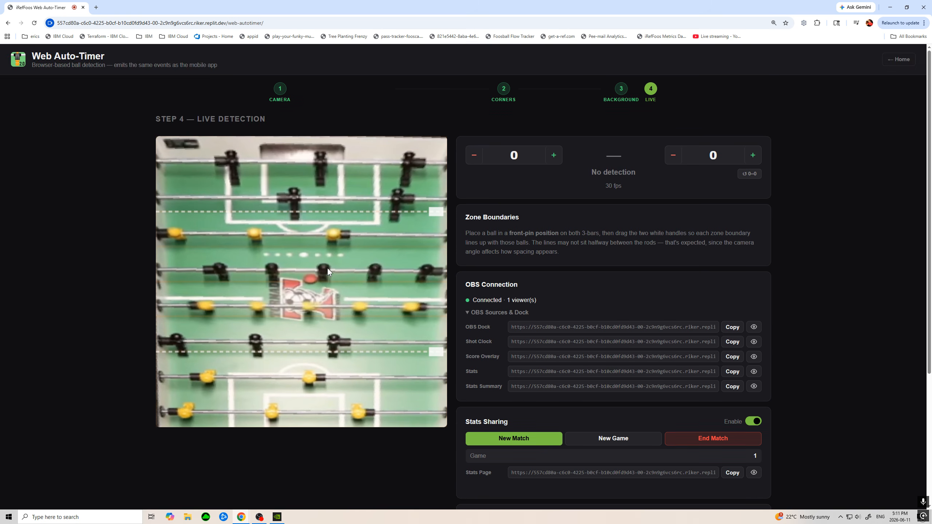
pyautogui.scroll(-1, 327, 268)
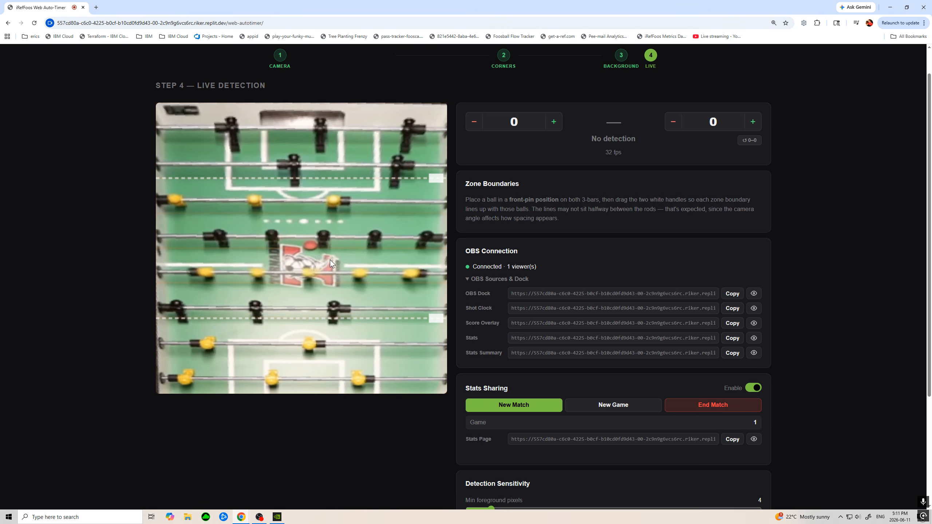
# Resume the table-1 video in OBS and return to the live detection view in the browser
pyautogui.hotkey('alt', 'Tab')
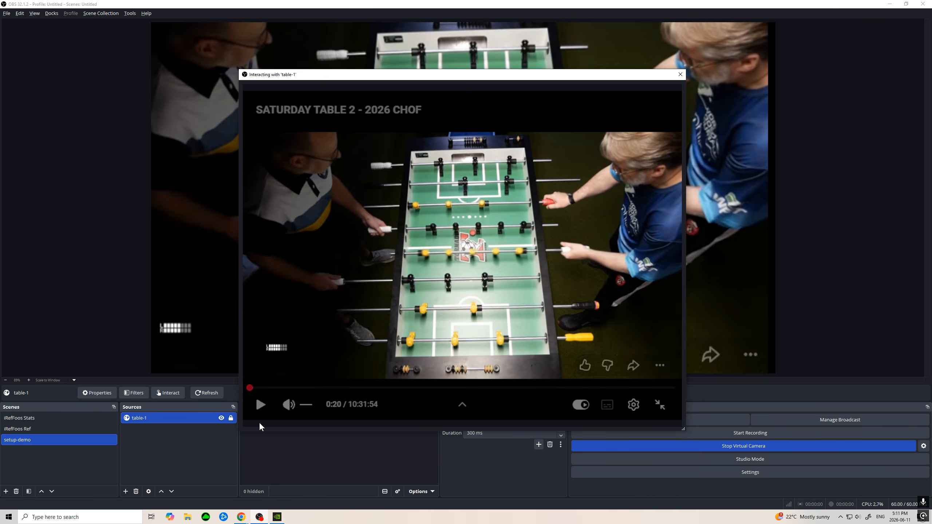
pyautogui.hotkey('alt', 'Tab')
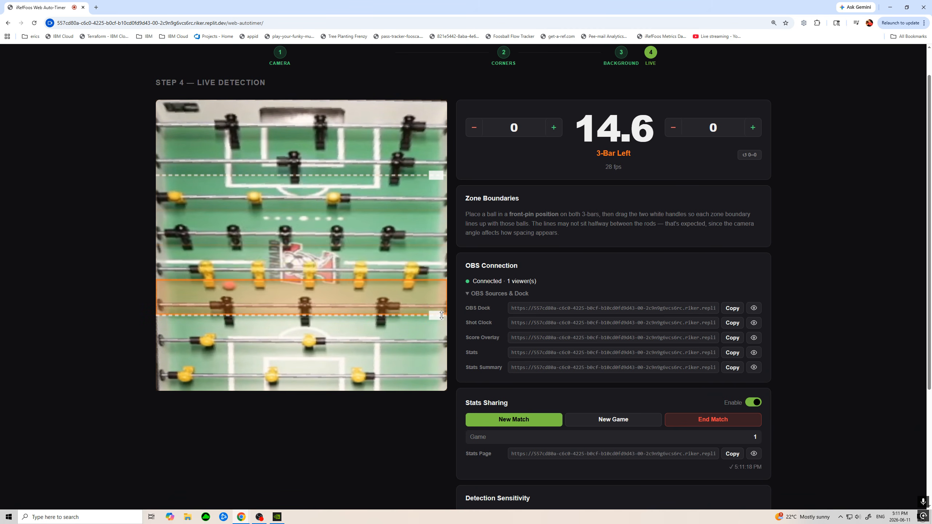
# Move both zone boundary lines slightly down the table to line up with the front-pin ball positions on the 3-bars
pyautogui.moveTo(438, 316); pyautogui.dragTo(436, 327)
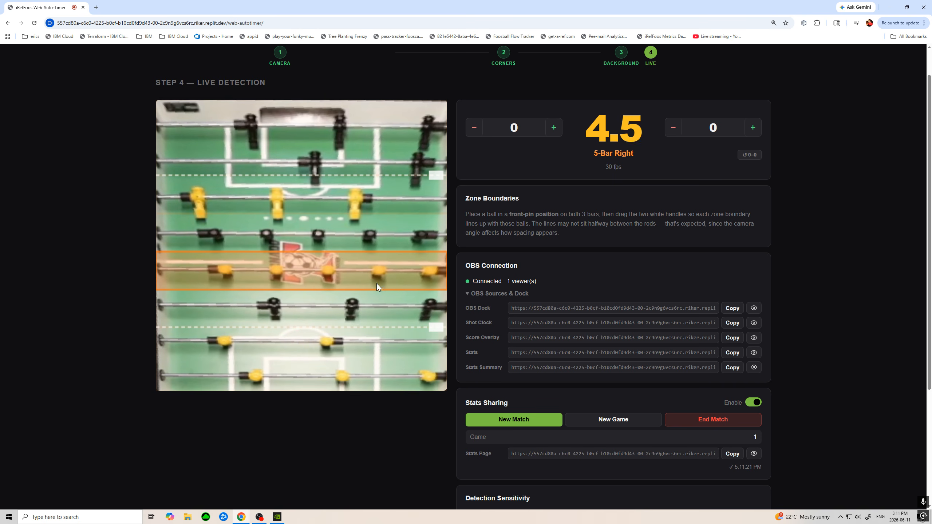
pyautogui.moveTo(439, 176); pyautogui.dragTo(439, 188)
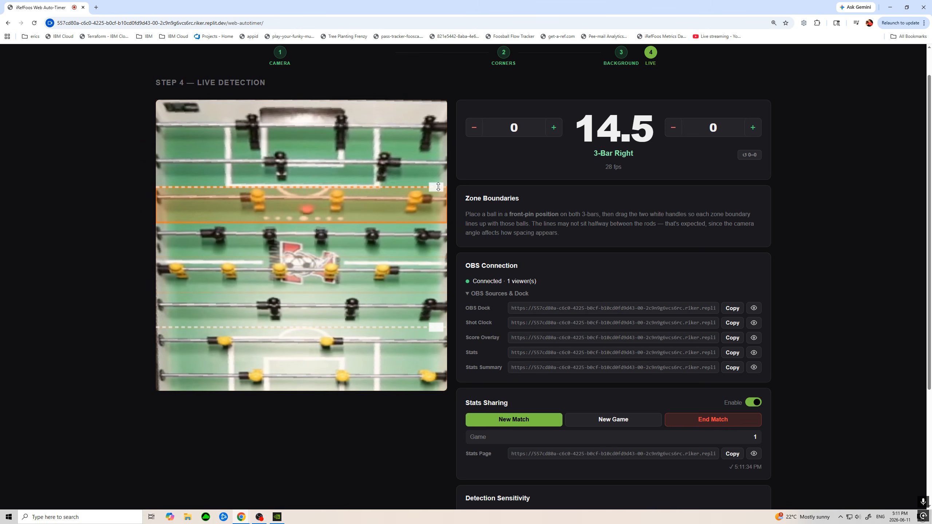
pyautogui.moveTo(439, 188); pyautogui.dragTo(439, 189)
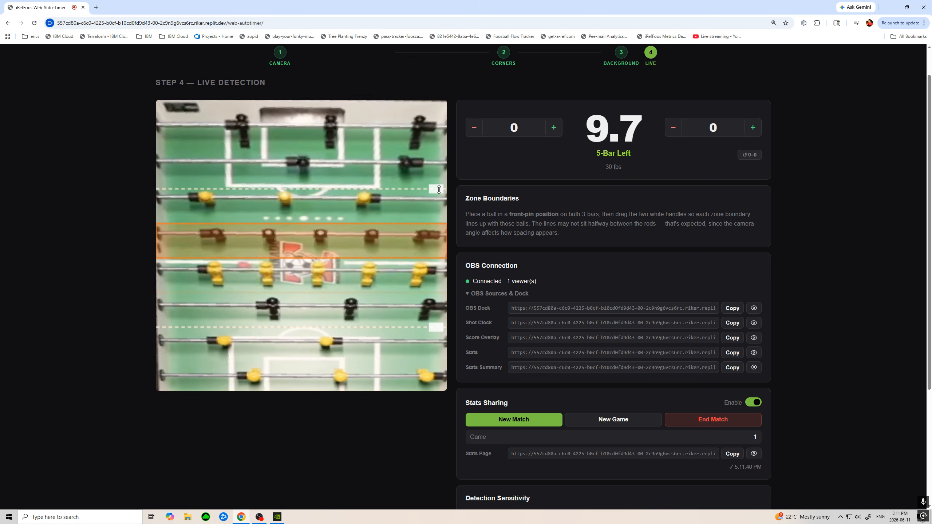
pyautogui.moveTo(436, 326); pyautogui.dragTo(436, 325)
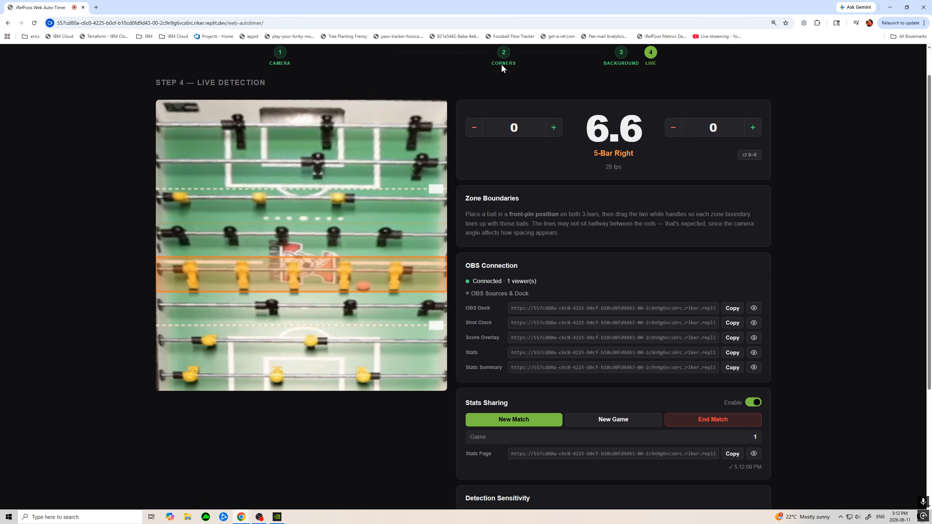
# Recapture the table background and go live again with the new suppression mask
pyautogui.scroll(-4, 612, 431)
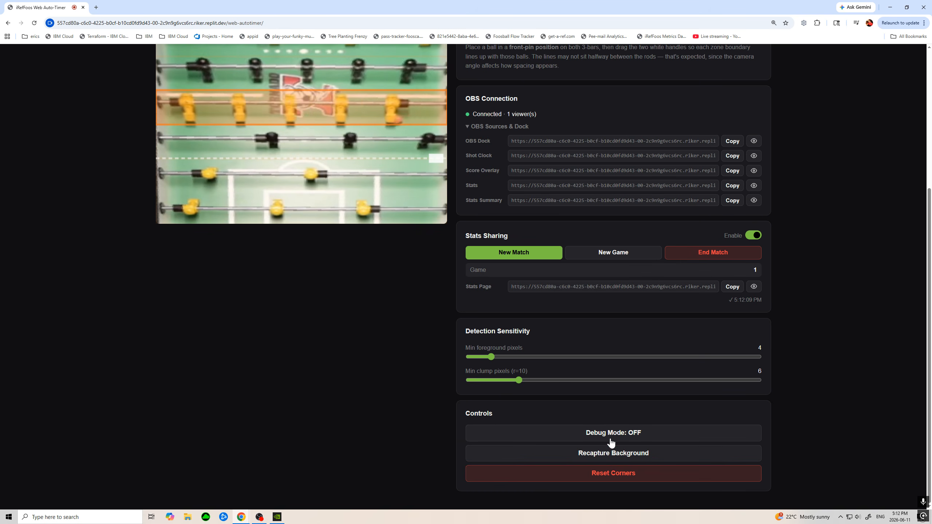
pyautogui.click(618, 454)
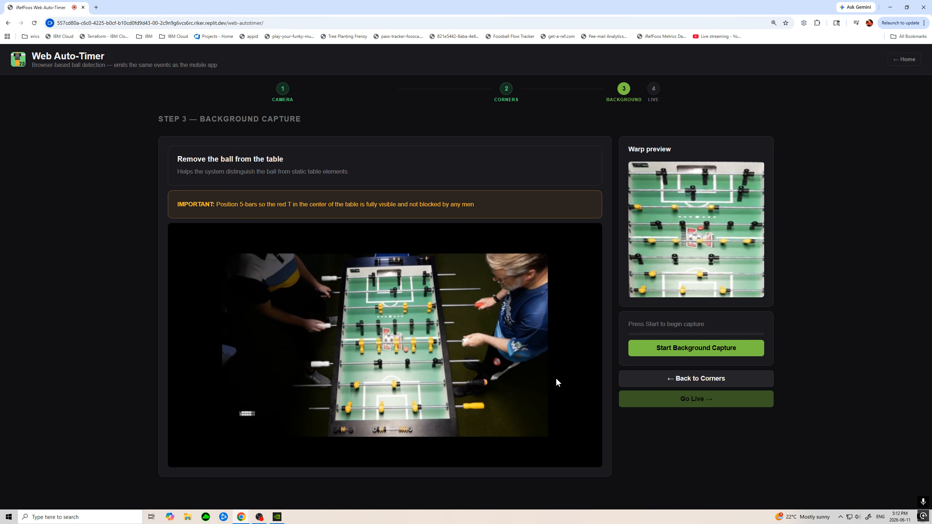
pyautogui.click(701, 352)
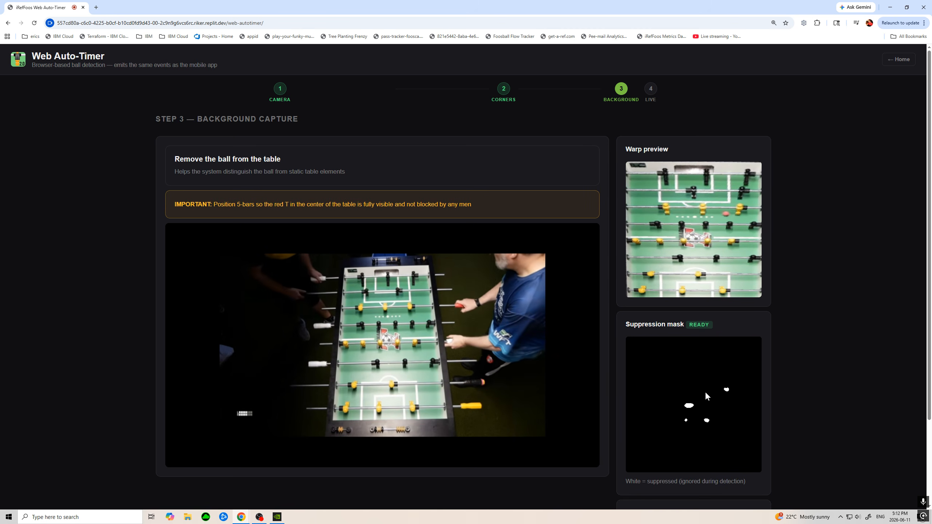
pyautogui.scroll(-3, 705, 392)
pyautogui.click(702, 483)
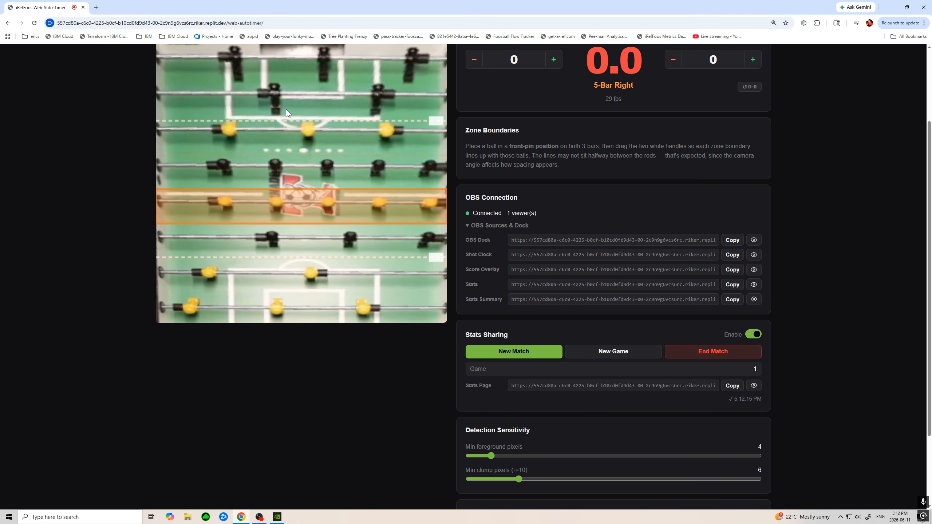
pyautogui.scroll(2, 310, 150)
pyautogui.scroll(-2, 312, 154)
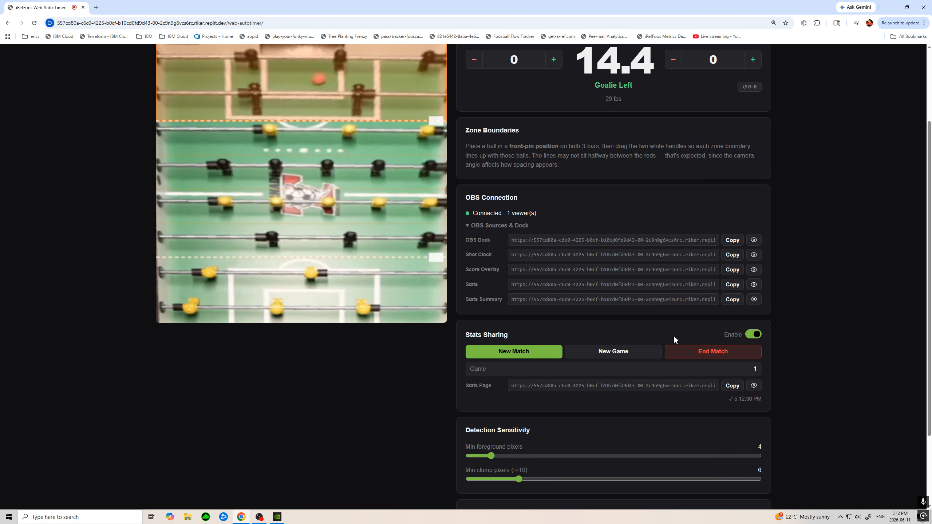
# Turn on debug mode, examine the detected ball pixels in the live detection view, and turn debug mode off again
pyautogui.scroll(-3, 607, 338)
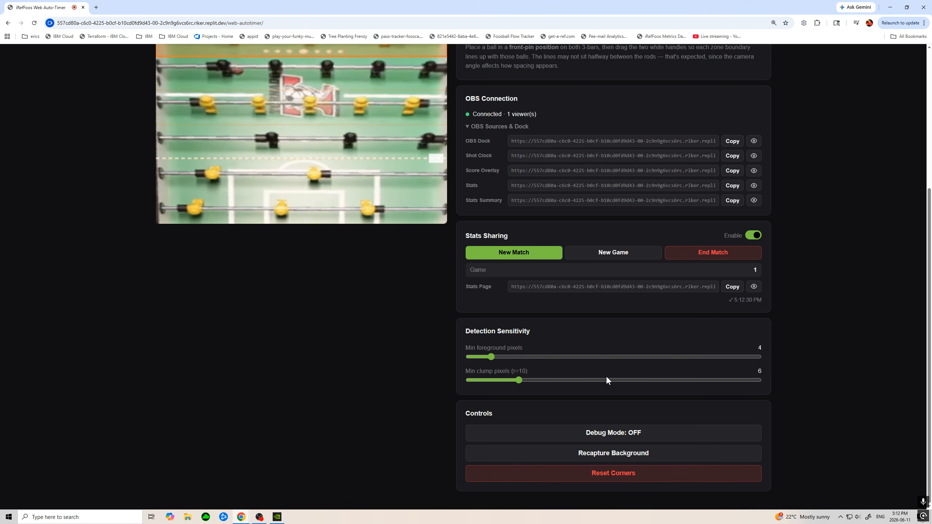
pyautogui.click(624, 437)
pyautogui.scroll(4, 339, 287)
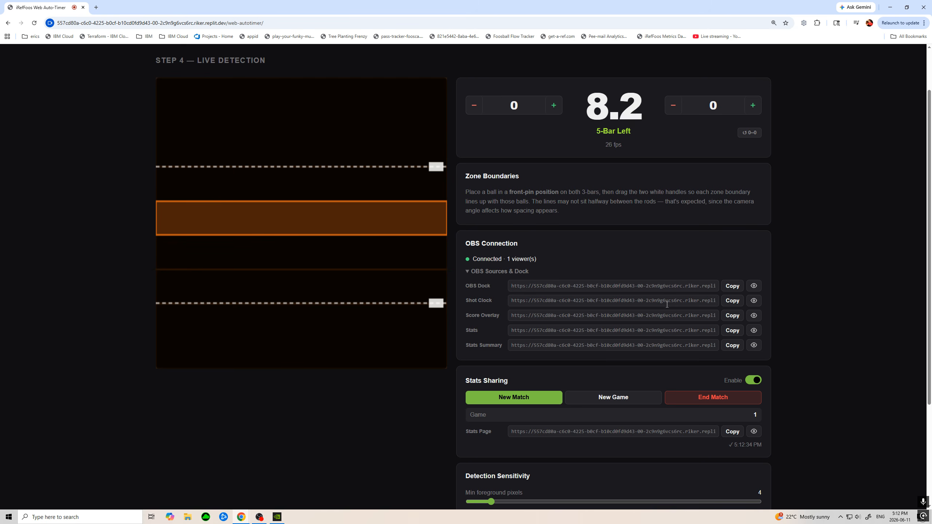
pyautogui.scroll(-4, 646, 376)
pyautogui.scroll(4, 427, 261)
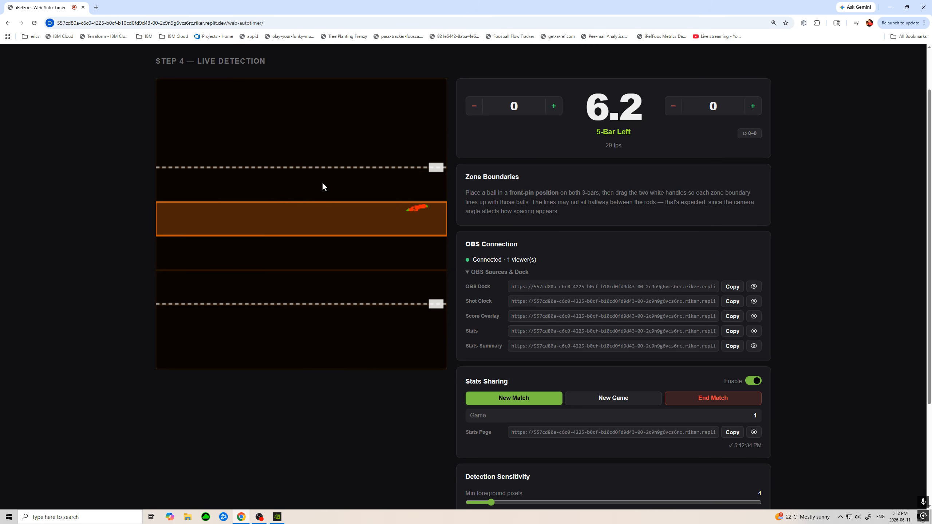
pyautogui.scroll(-4, 574, 394)
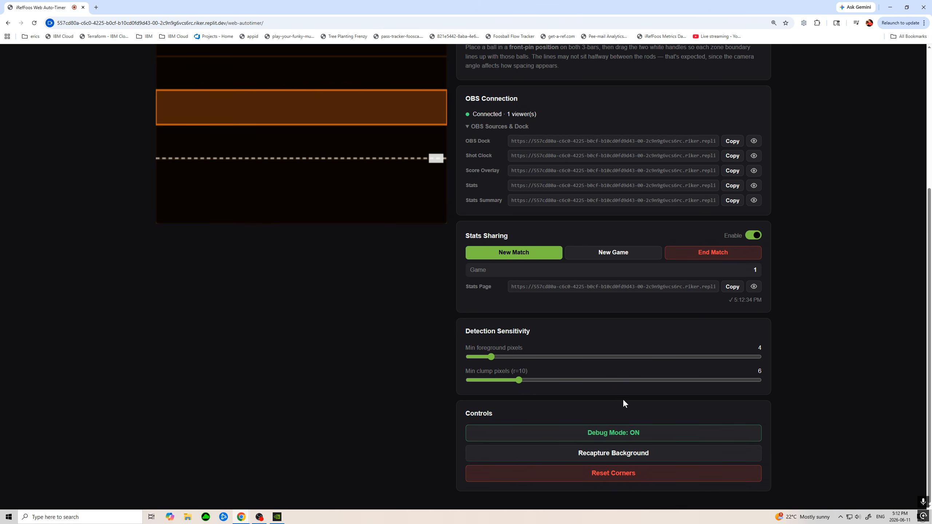
pyautogui.click(620, 437)
pyautogui.scroll(4, 354, 281)
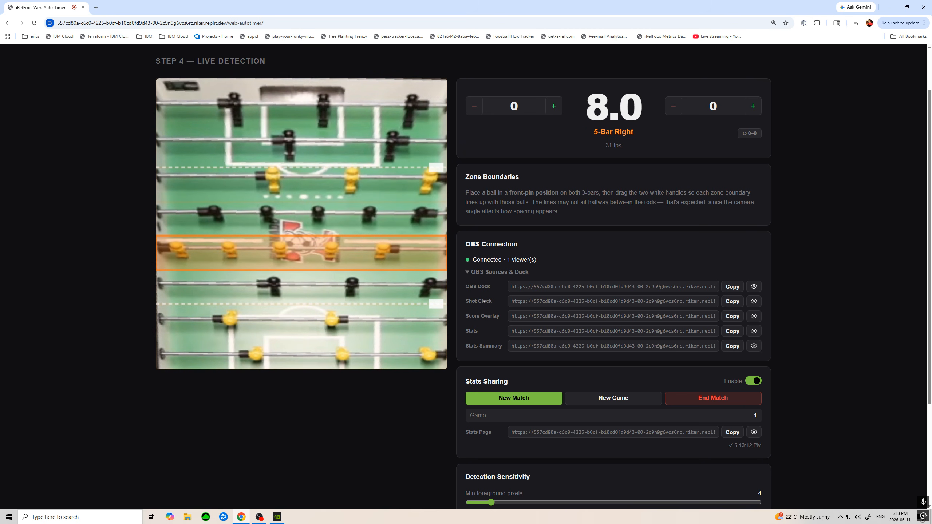
# Preview the Shot Clock and Score Overlay sources, closing each preview after viewing it
pyautogui.click(754, 302)
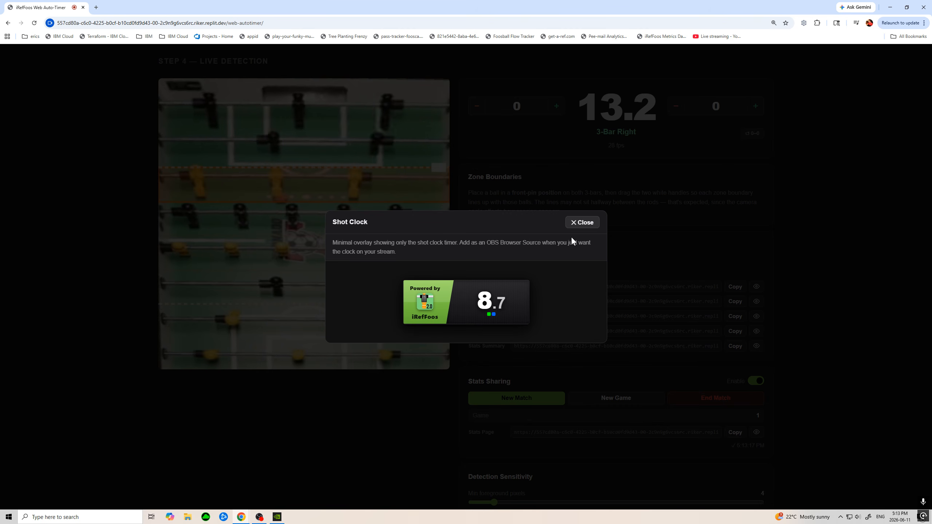
pyautogui.click(584, 223)
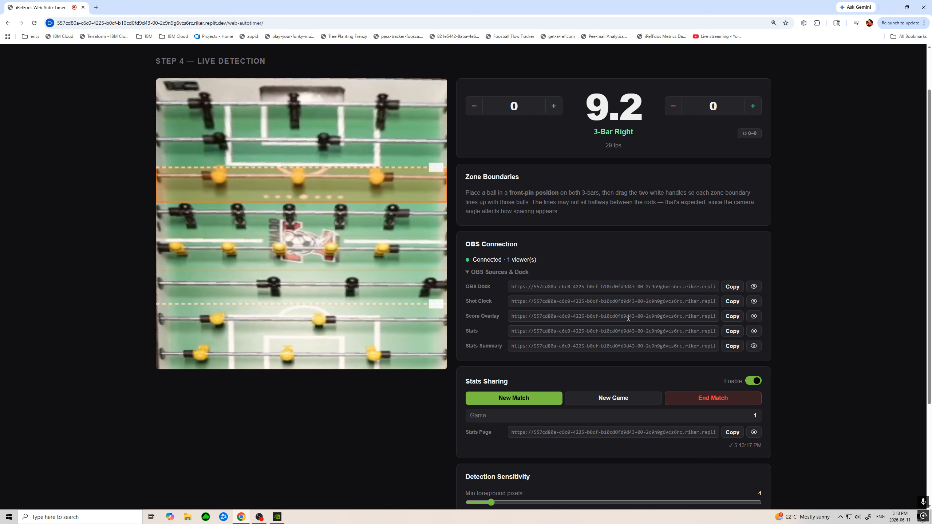
pyautogui.click(754, 316)
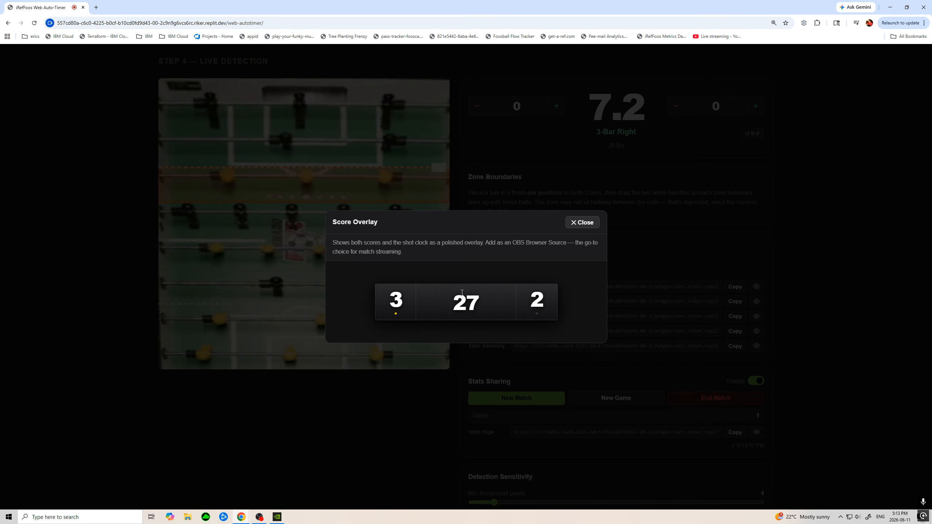
pyautogui.click(583, 223)
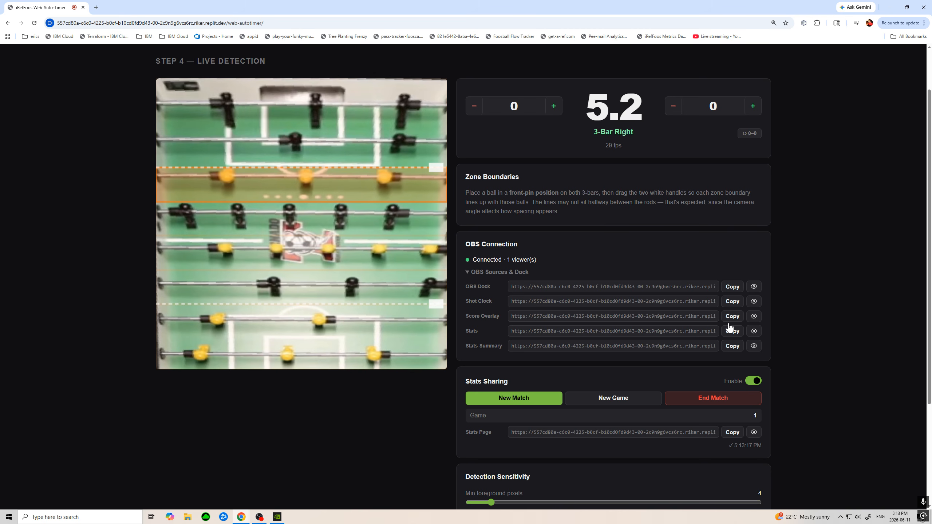
# Copy the Score Overlay URL, switch to OBS, and close the table-1 interaction window
pyautogui.click(733, 317)
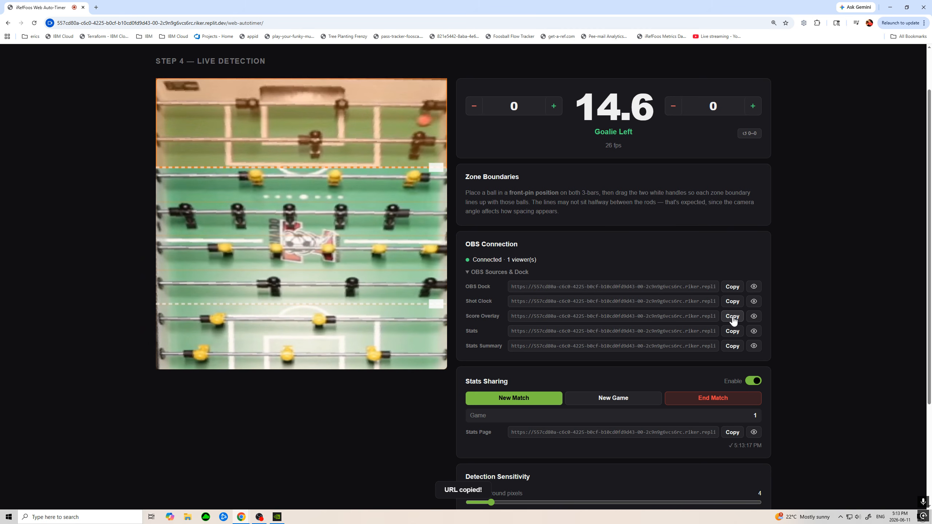
pyautogui.hotkey('alt', 'Tab')
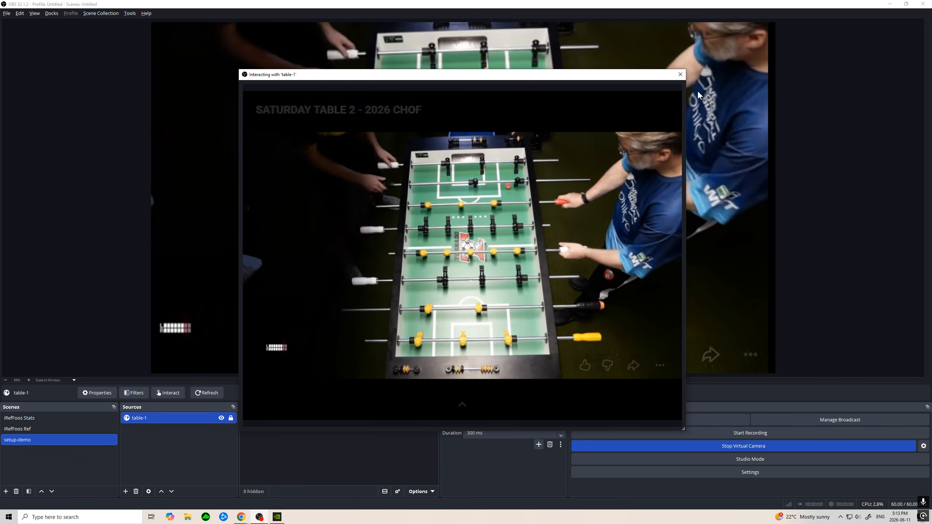
pyautogui.click(681, 75)
# Add a browser source named "shot clock" to the setup-demo scene and set its URL to the copied Score Overlay address
pyautogui.rightClick(172, 427)
pyautogui.moveTo(204, 433)
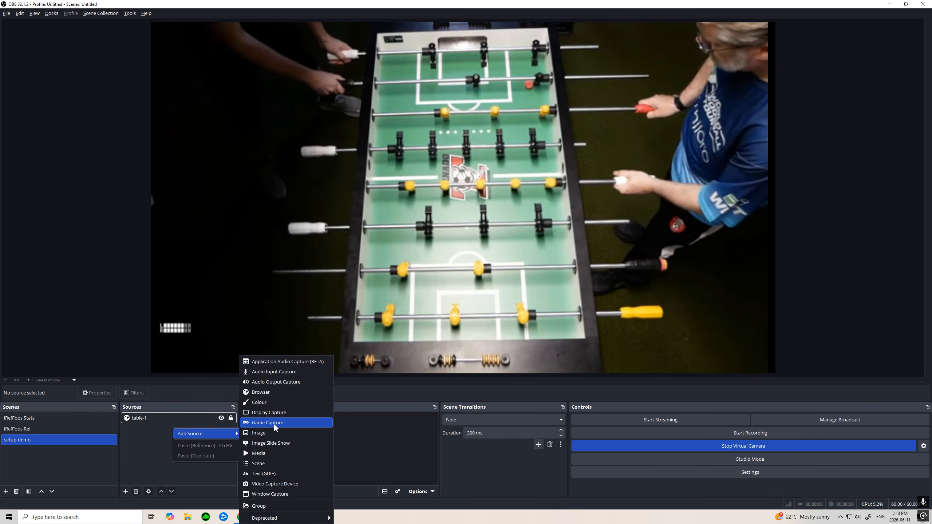
pyautogui.click(290, 392)
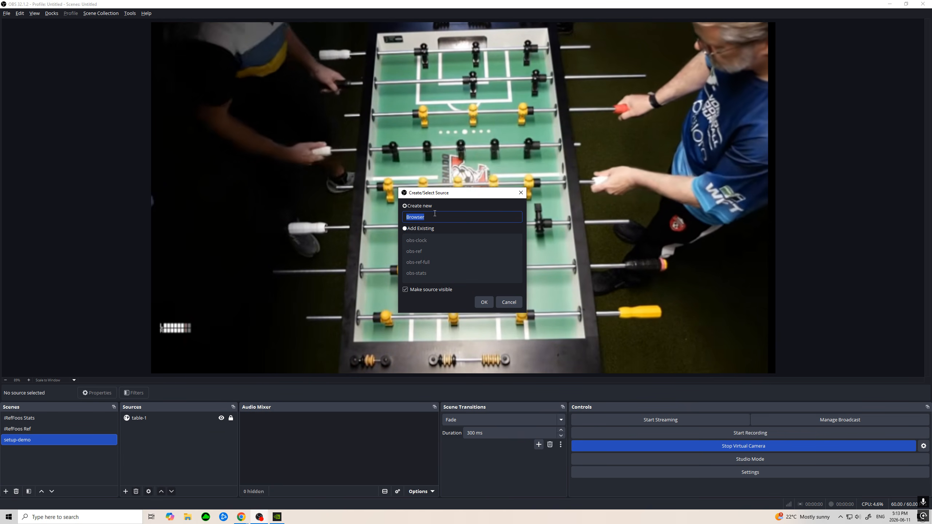
pyautogui.write('shot clock')
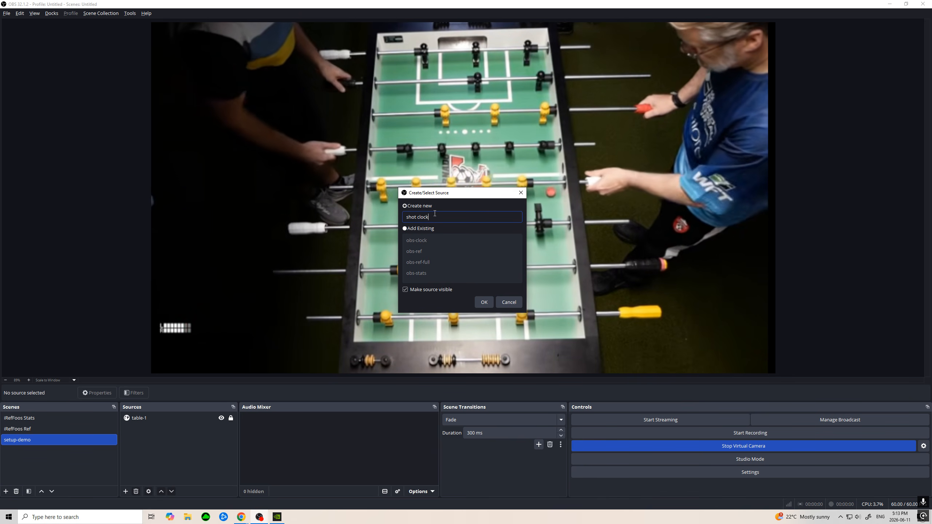
pyautogui.click(484, 302)
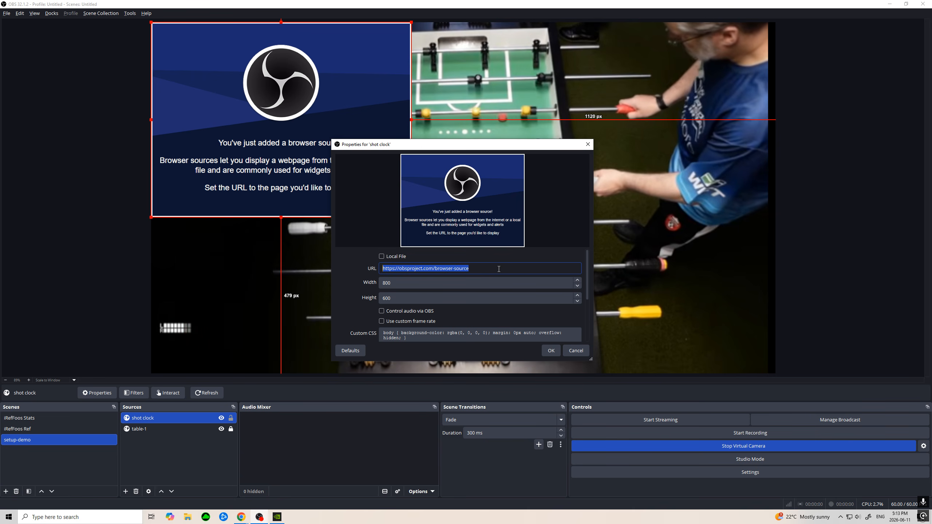
pyautogui.hotkey('ctrl', 'v')
pyautogui.scroll(-3, 485, 289)
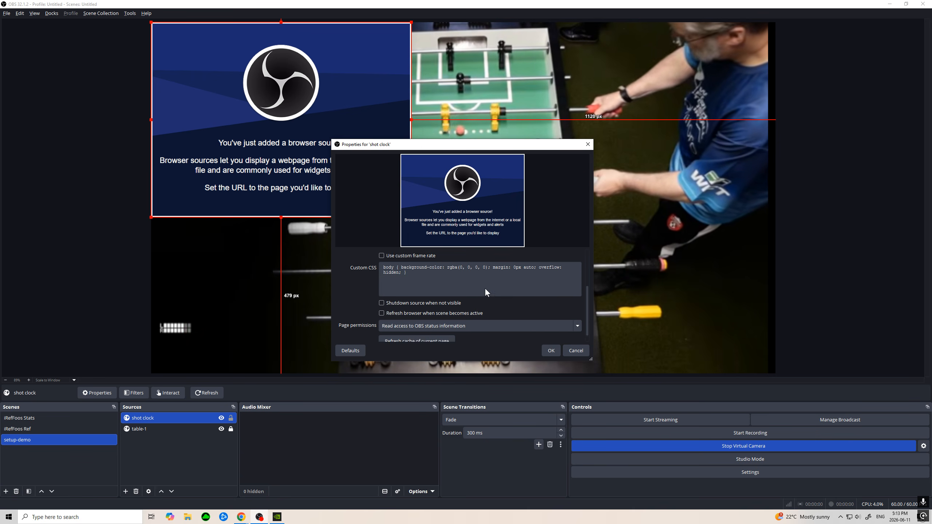
pyautogui.click(554, 350)
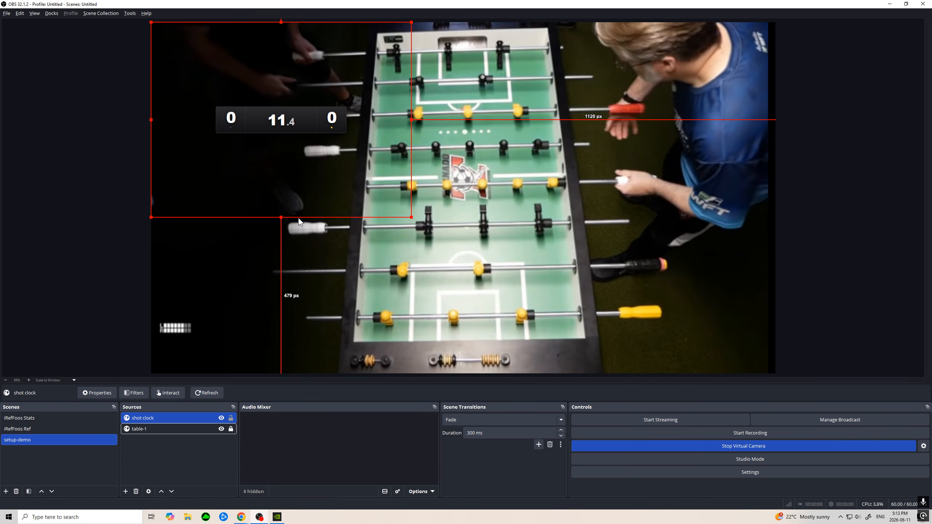
# Crop the empty areas above and below the shot clock scoreboard and place it centred over the lower edge of the foosball table
pyautogui.moveTo(281, 217); pyautogui.dragTo(285, 142)
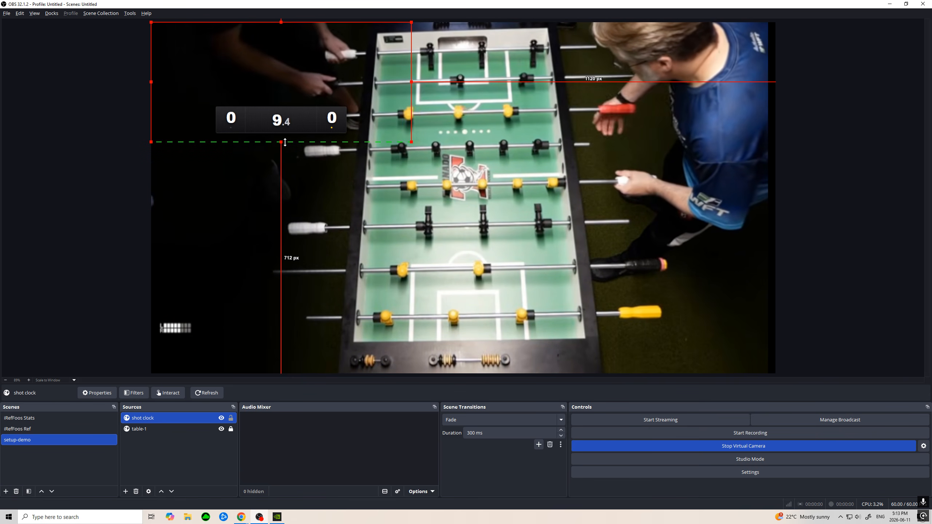
pyautogui.moveTo(281, 23); pyautogui.dragTo(466, 349)
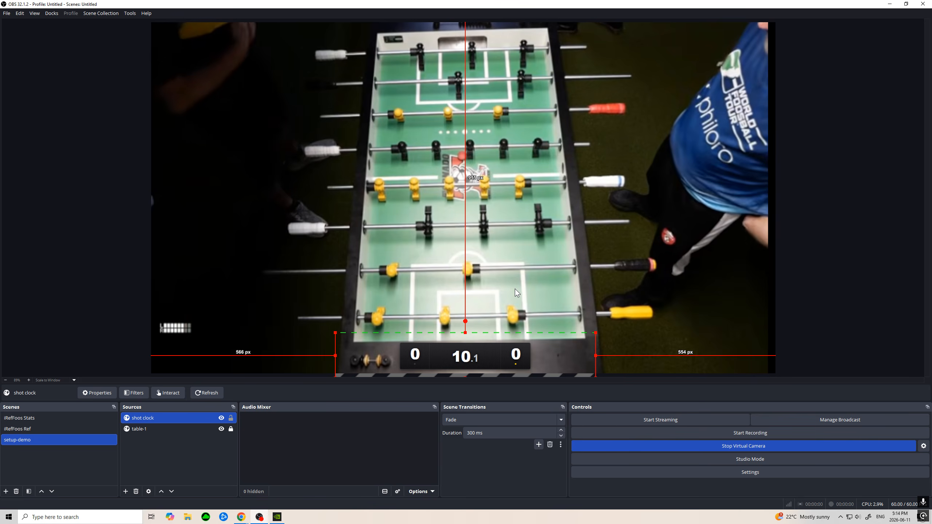
# Raise the first team's score to 1 in the browser's Web Auto-Timer, then return to OBS and lock the shot clock source
pyautogui.hotkey('alt', 'Tab')
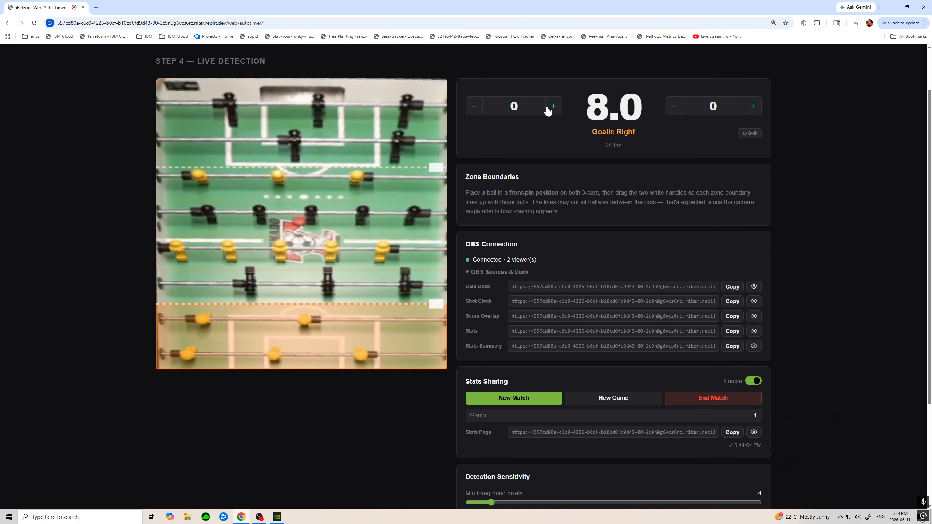
pyautogui.hotkey('alt', 'Tab')
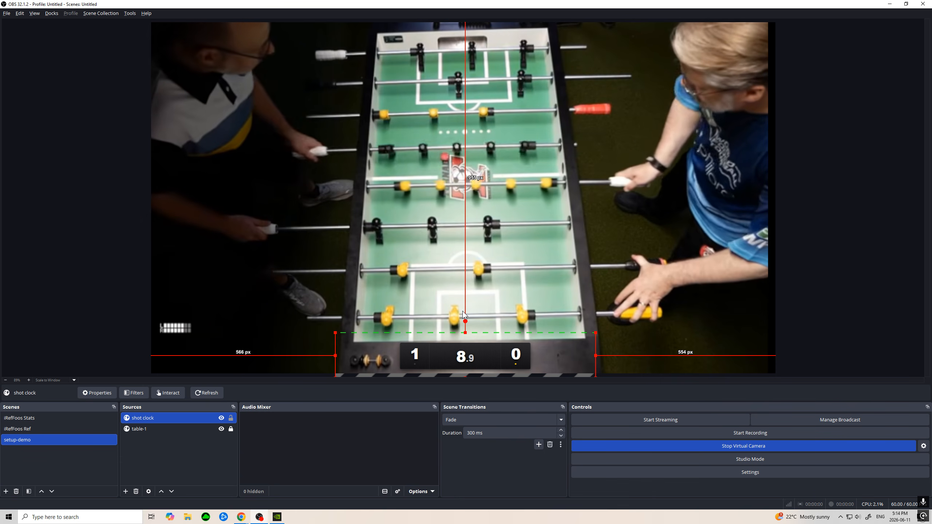
pyautogui.click(231, 418)
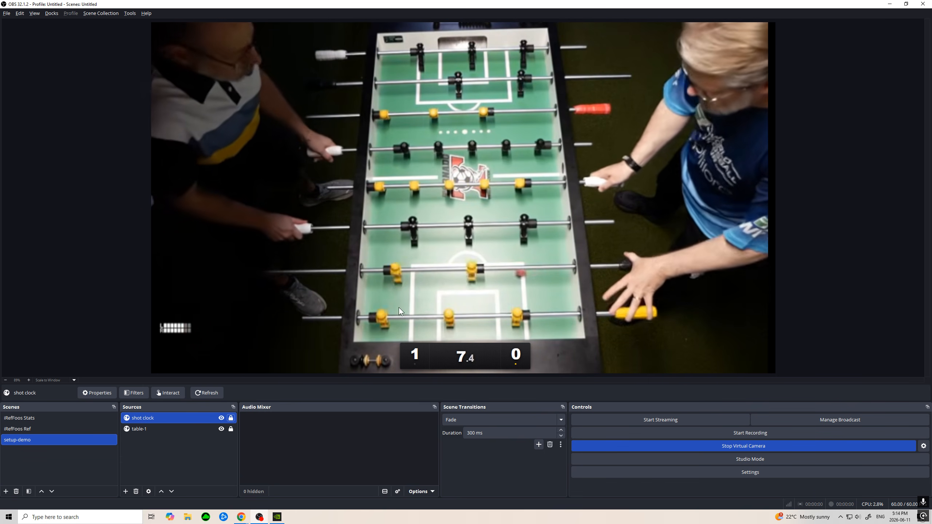
# Return to the Web Auto-Timer in the browser, preview the Stats overlay, and disable Stats Sharing
pyautogui.hotkey('alt', 'Tab')
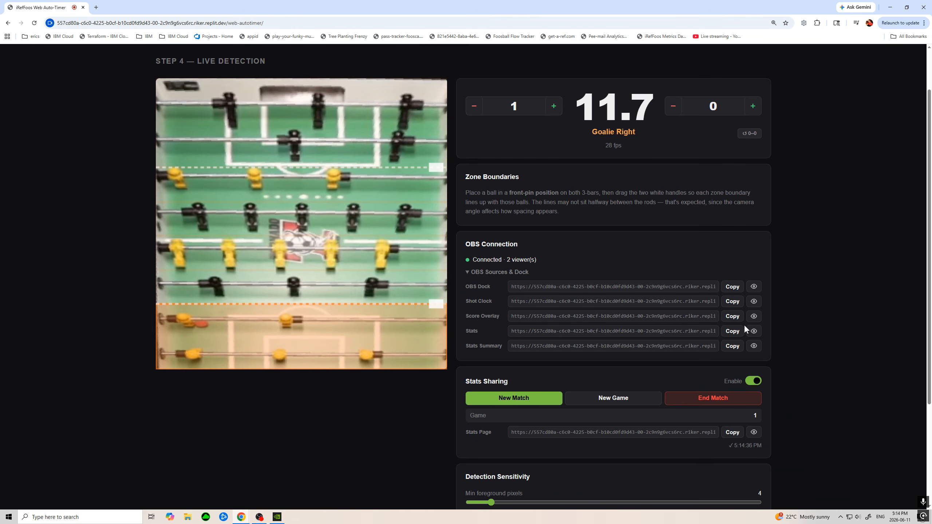
pyautogui.click(754, 332)
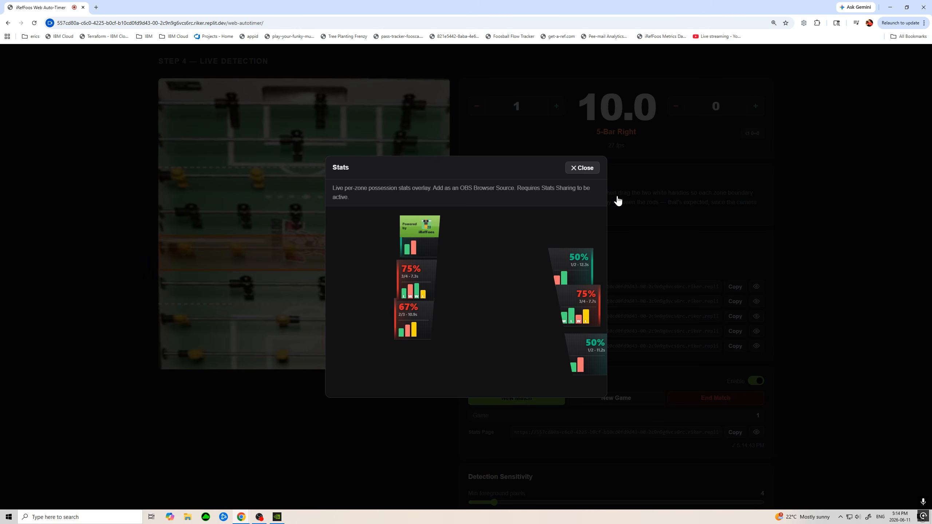
pyautogui.click(586, 169)
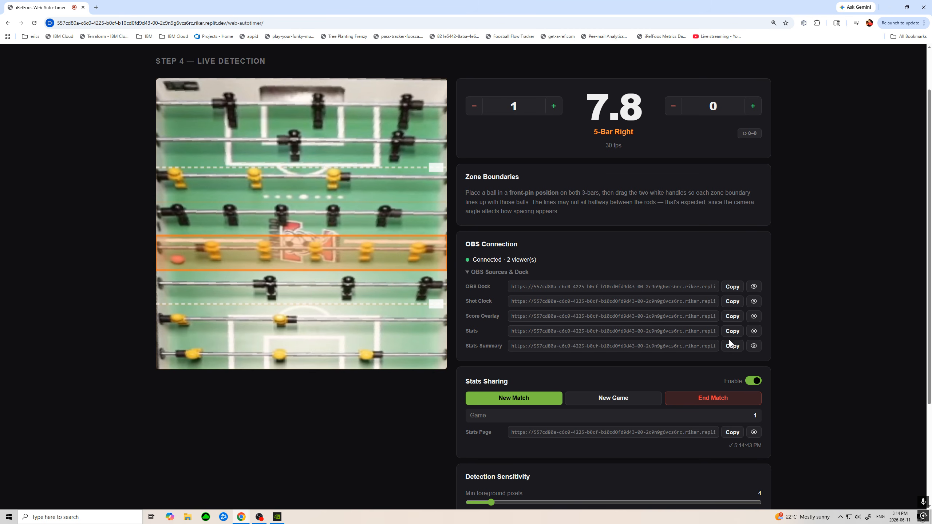
pyautogui.click(755, 382)
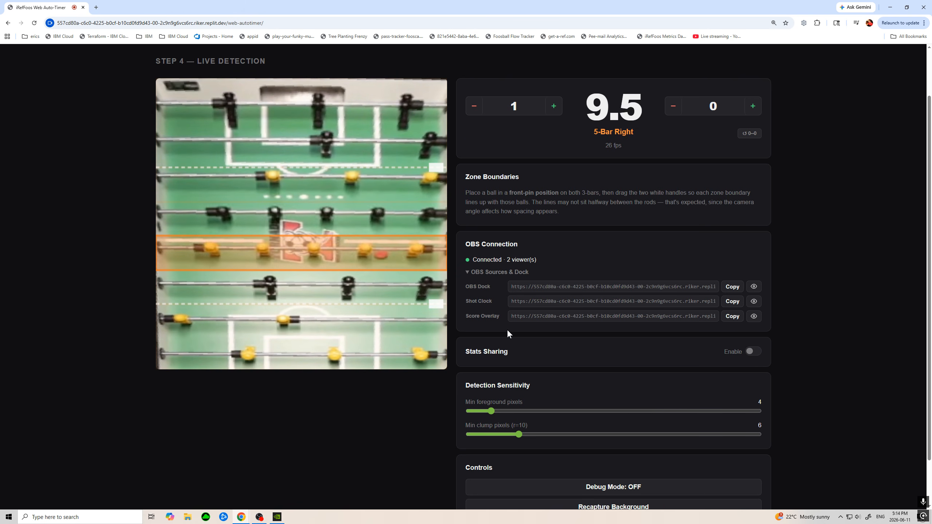
# Enable Stats Sharing, copy the Stats overlay URL, and switch to OBS
pyautogui.click(754, 351)
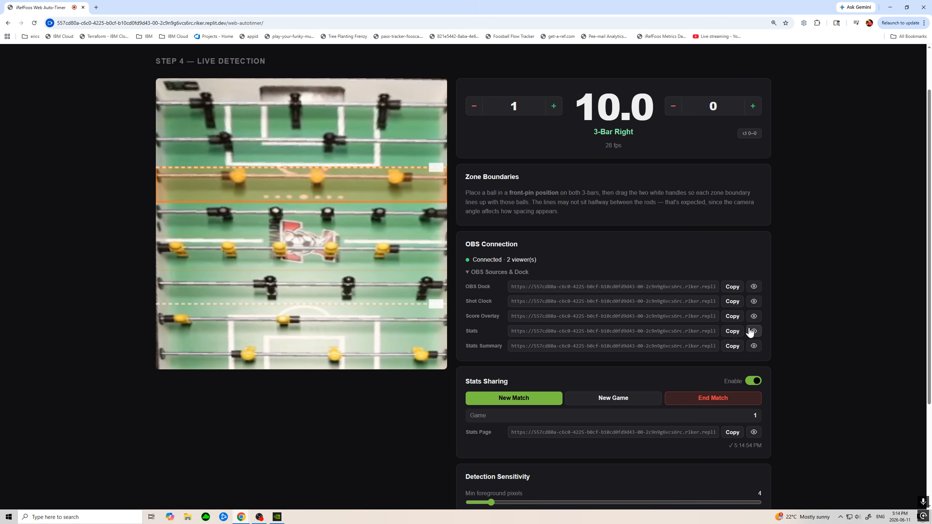
pyautogui.click(732, 331)
pyautogui.hotkey('alt', 'Tab')
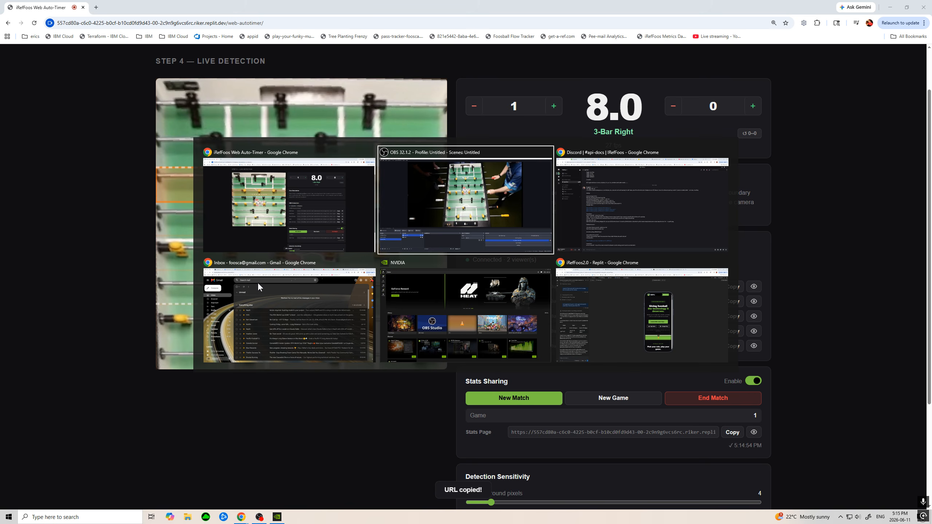
# Add a browser source named "side stats" to the setup-demo scene and set its URL to the copied Stats address
pyautogui.rightClick(152, 452)
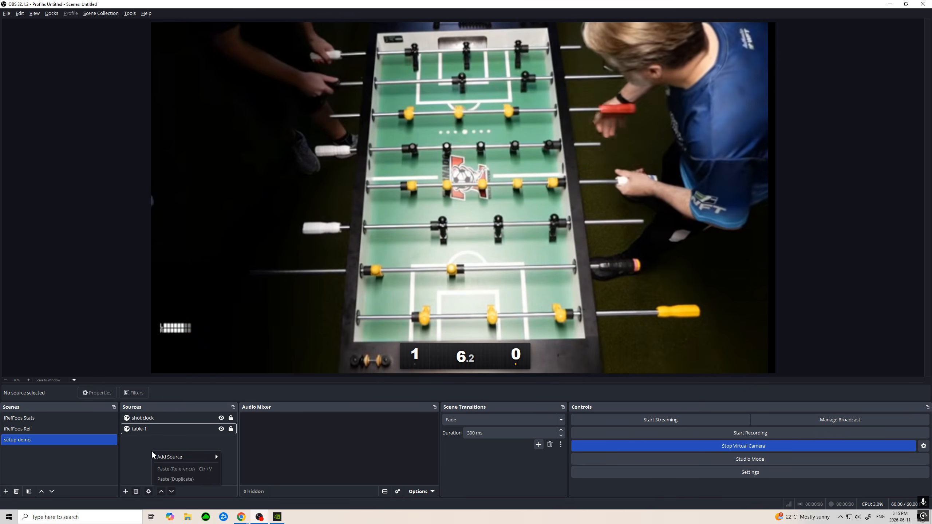
pyautogui.moveTo(168, 456)
pyautogui.click(249, 393)
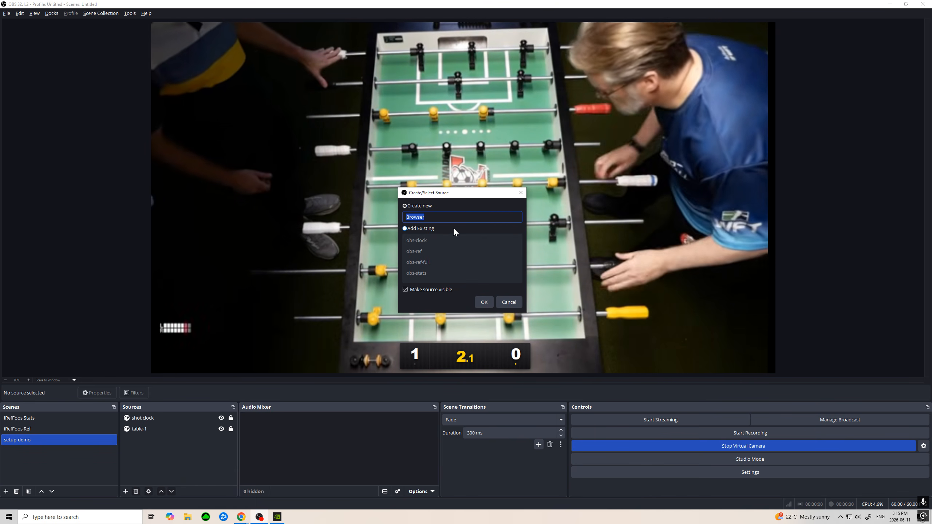
pyautogui.write('side stat')
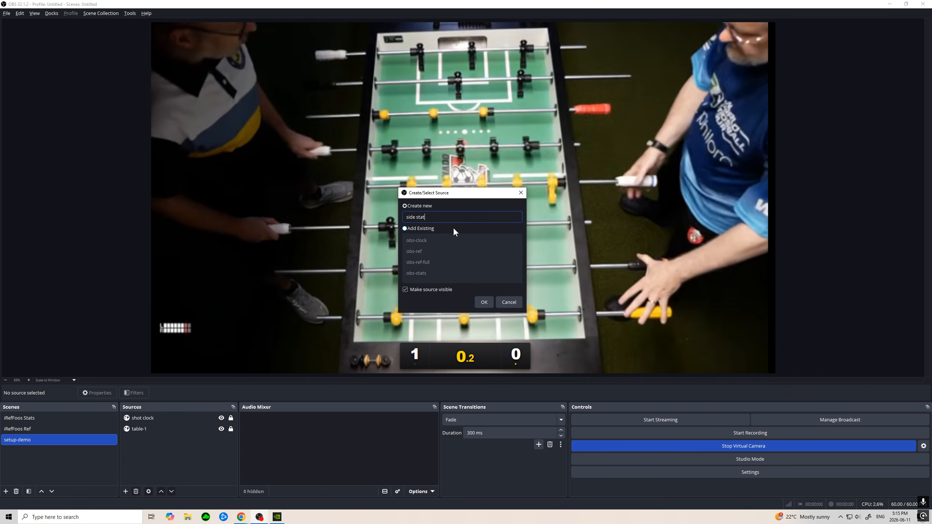
pyautogui.write('s')
pyautogui.click(485, 302)
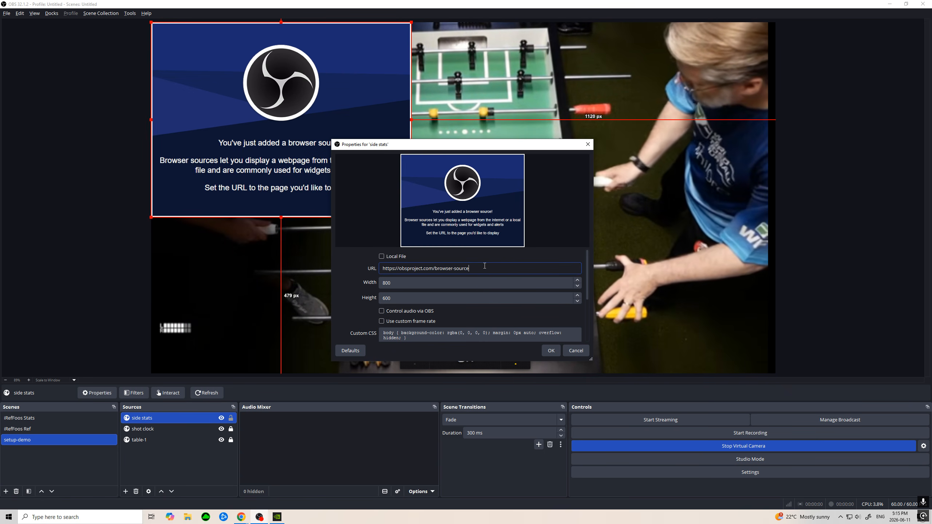
pyautogui.scroll(-5, 485, 275)
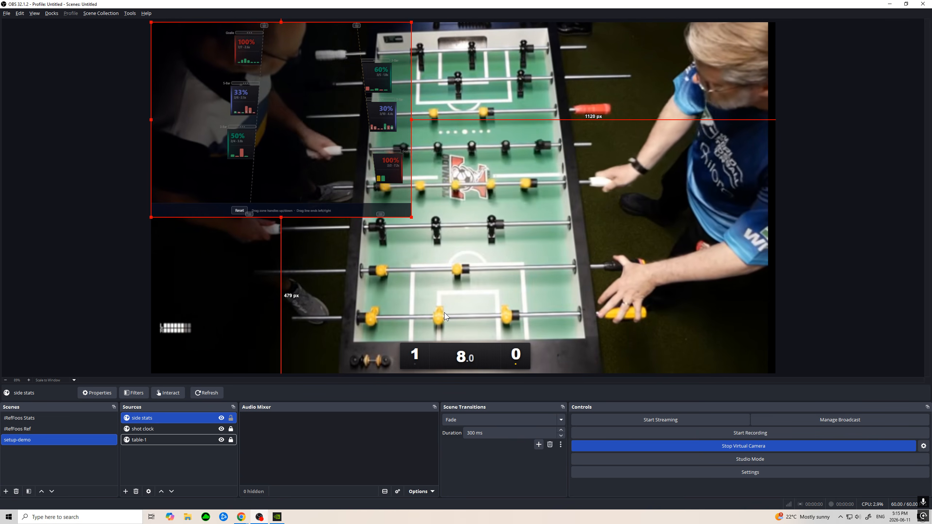
# Enlarge the side stats overlay and position it so its stat boxes span both sides of the foosball table
pyautogui.moveTo(305, 79); pyautogui.dragTo(393, 119)
pyautogui.moveTo(499, 256); pyautogui.dragTo(577, 320)
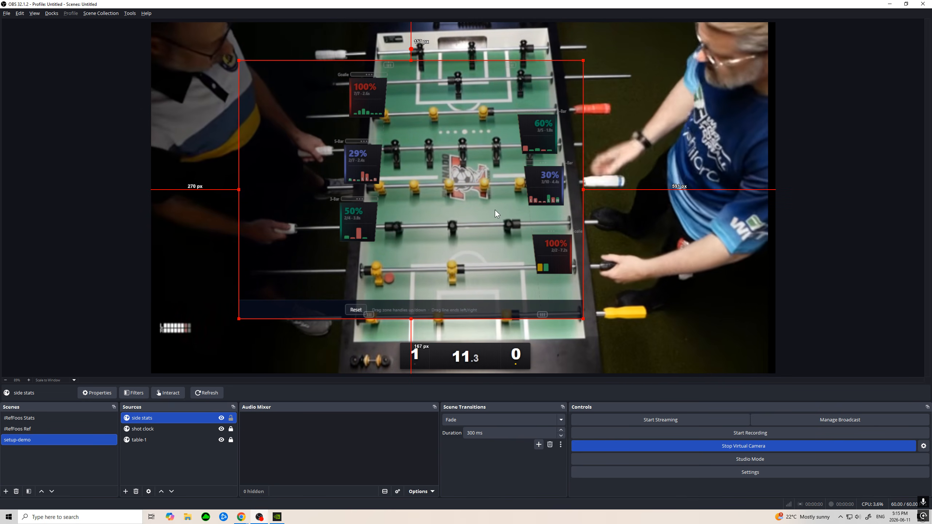
pyautogui.moveTo(450, 182); pyautogui.dragTo(425, 183)
pyautogui.moveTo(558, 319); pyautogui.dragTo(605, 355)
pyautogui.moveTo(465, 225); pyautogui.dragTo(504, 200)
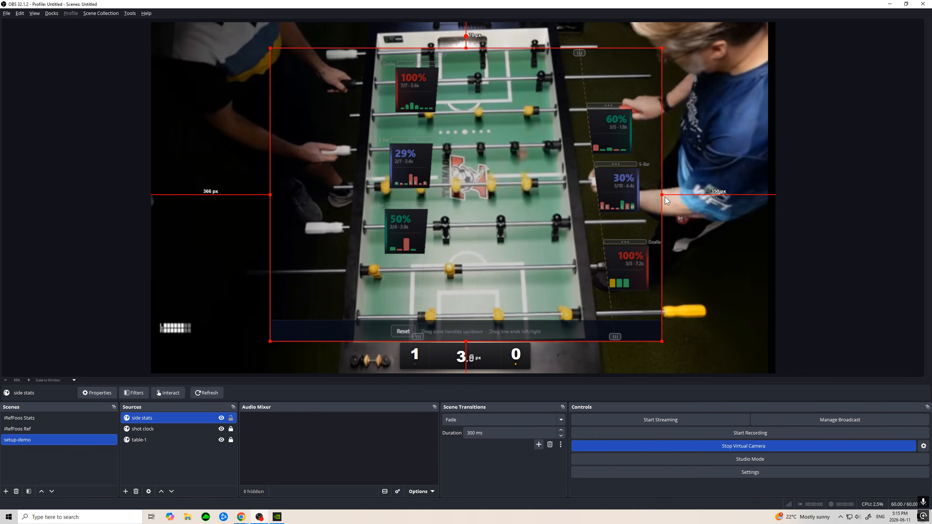
pyautogui.moveTo(662, 342); pyautogui.dragTo(708, 376)
pyautogui.moveTo(542, 187); pyautogui.dragTo(504, 170)
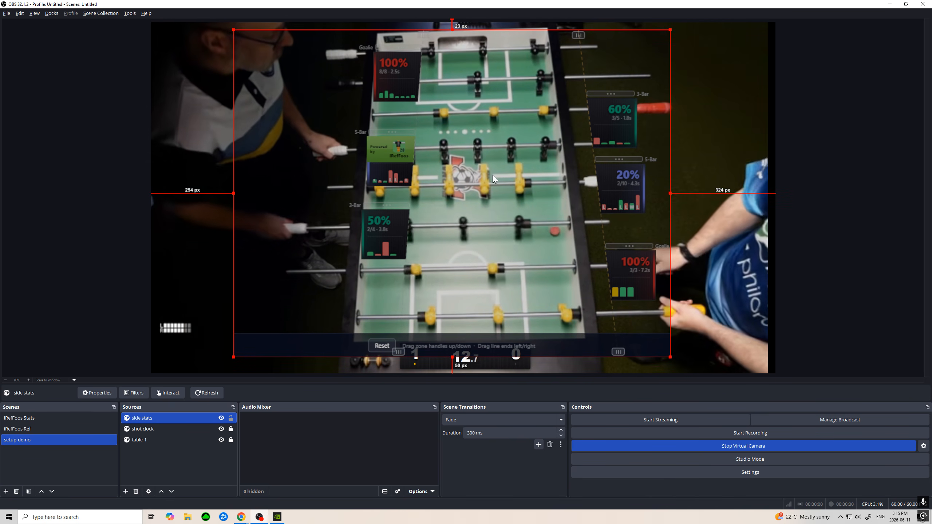
# Open the side stats source for interaction and move the ends of its two guide lines to follow the table's side edges
pyautogui.rightClick(170, 418)
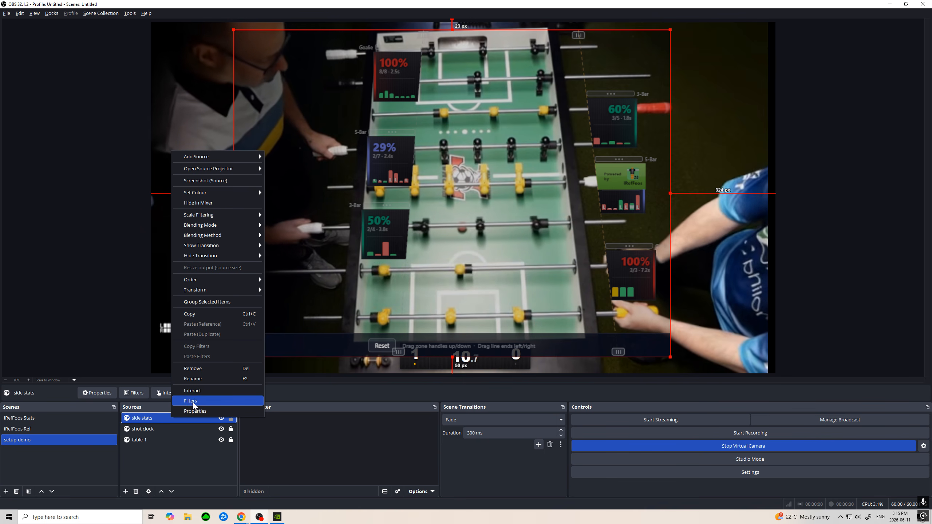
pyautogui.click(197, 392)
pyautogui.moveTo(418, 76); pyautogui.dragTo(619, 121)
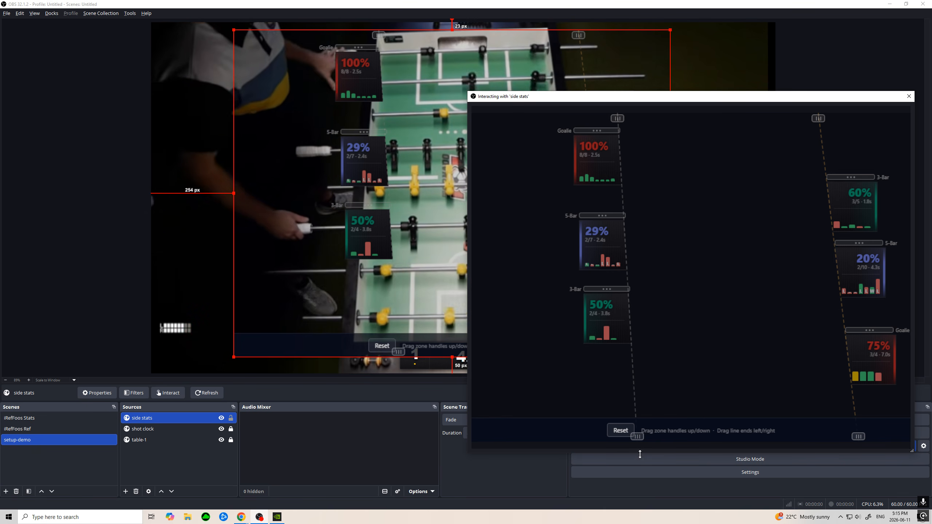
pyautogui.moveTo(640, 437); pyautogui.dragTo(592, 443)
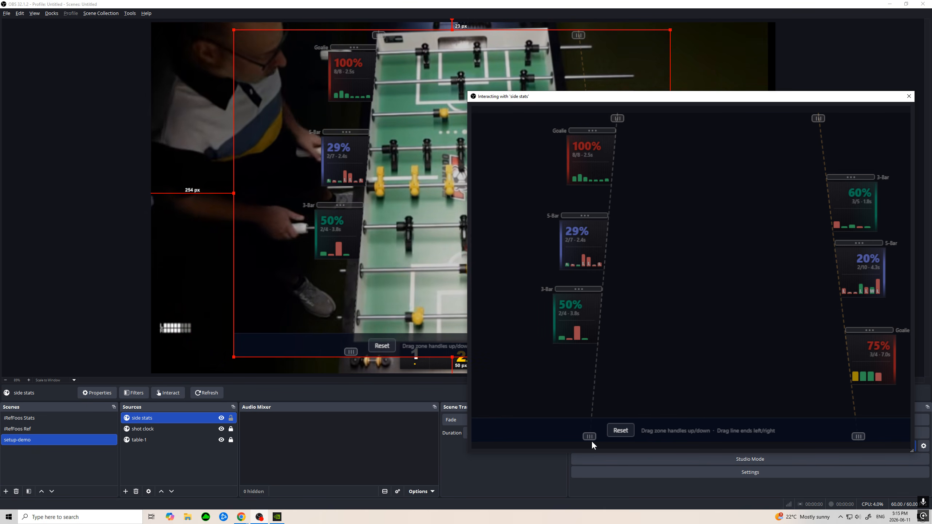
pyautogui.moveTo(688, 99); pyautogui.dragTo(295, 73)
pyautogui.moveTo(427, 93); pyautogui.dragTo(397, 91)
pyautogui.moveTo(466, 410); pyautogui.dragTo(437, 410)
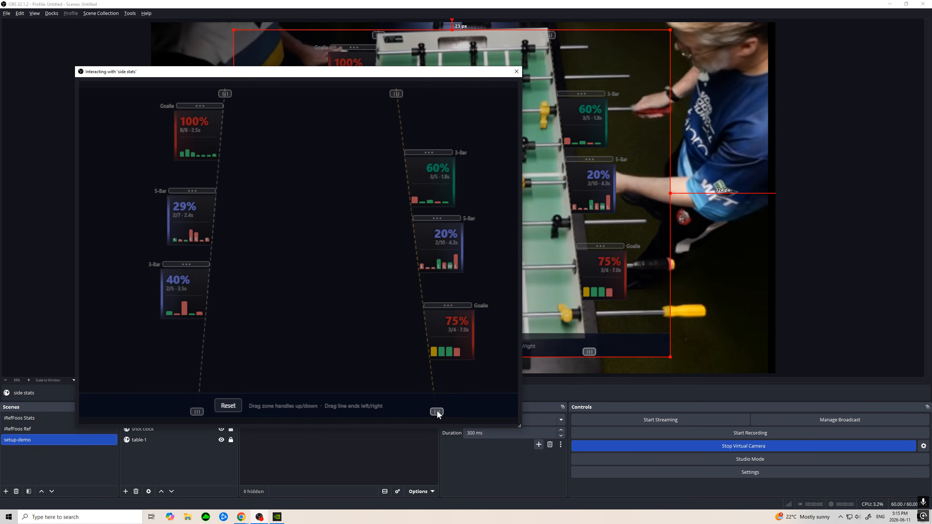
# Adjust the heights of the Goalie, 5-Bar and 3-Bar stat boxes beside both table edges to match their rods, and lock the side stats source
pyautogui.moveTo(417, 72); pyautogui.dragTo(758, 94)
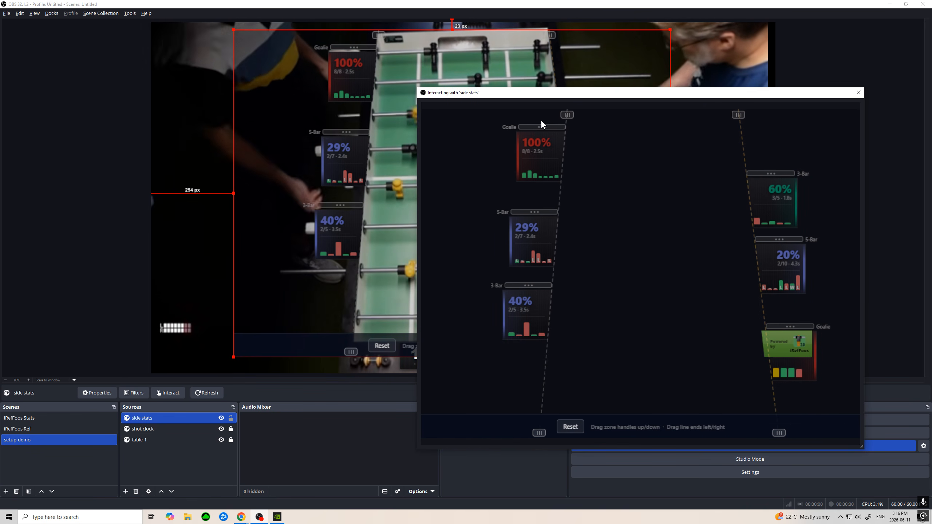
pyautogui.moveTo(544, 125)
pyautogui.mouseDown()
pyautogui.moveTo(538, 144)
pyautogui.moveTo(544, 121)
pyautogui.mouseUp()
pyautogui.moveTo(535, 211)
pyautogui.mouseDown()
pyautogui.moveTo(534, 221)
pyautogui.moveTo(534, 213)
pyautogui.mouseUp()
pyautogui.moveTo(530, 286); pyautogui.dragTo(530, 291)
pyautogui.moveTo(642, 93); pyautogui.dragTo(302, 82)
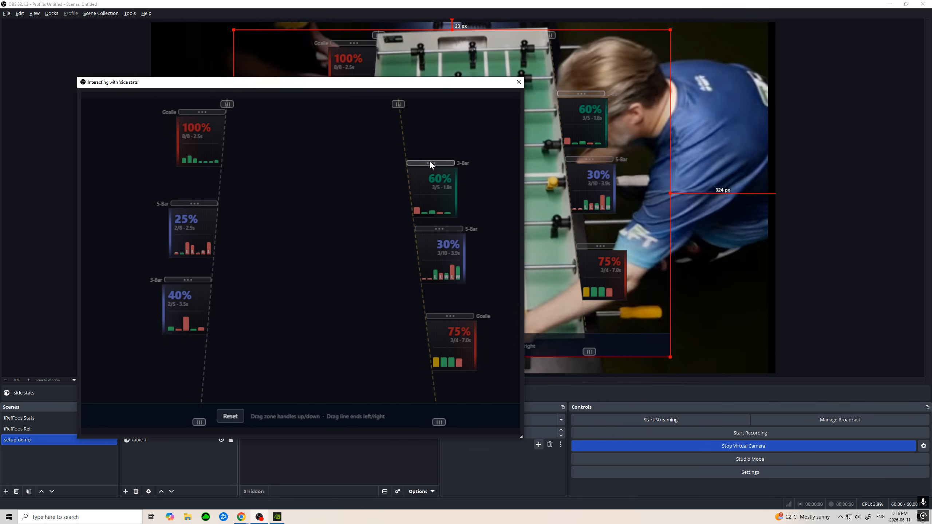
pyautogui.moveTo(434, 230); pyautogui.dragTo(435, 234)
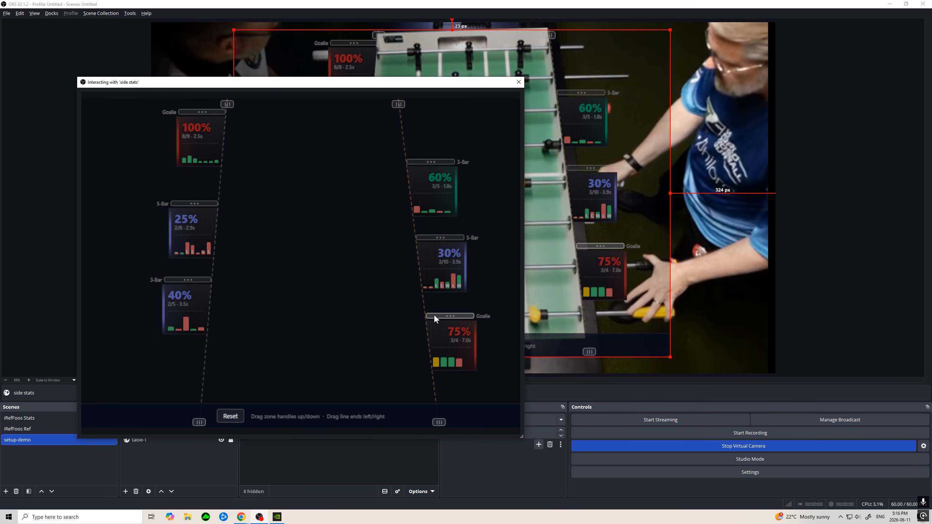
pyautogui.moveTo(434, 315); pyautogui.dragTo(439, 333)
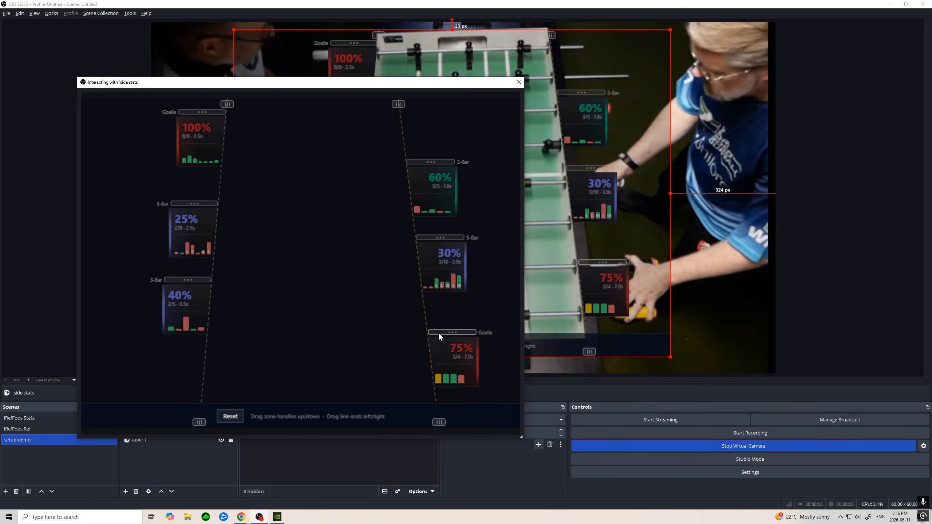
pyautogui.click(518, 83)
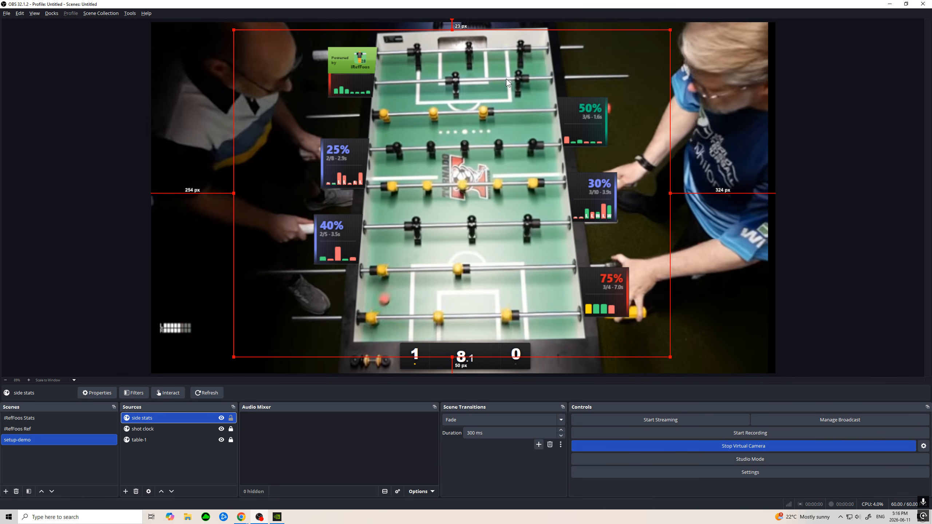
pyautogui.click(232, 420)
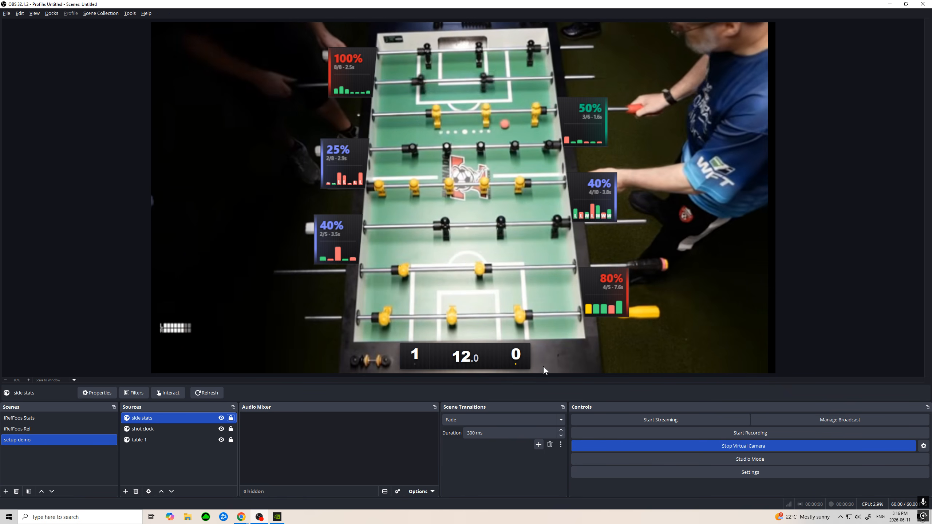
# In the browser's Web Auto-Timer, preview the OBS Dock and copy its URL, returning to OBS with it
pyautogui.hotkey('alt', 'Tab')
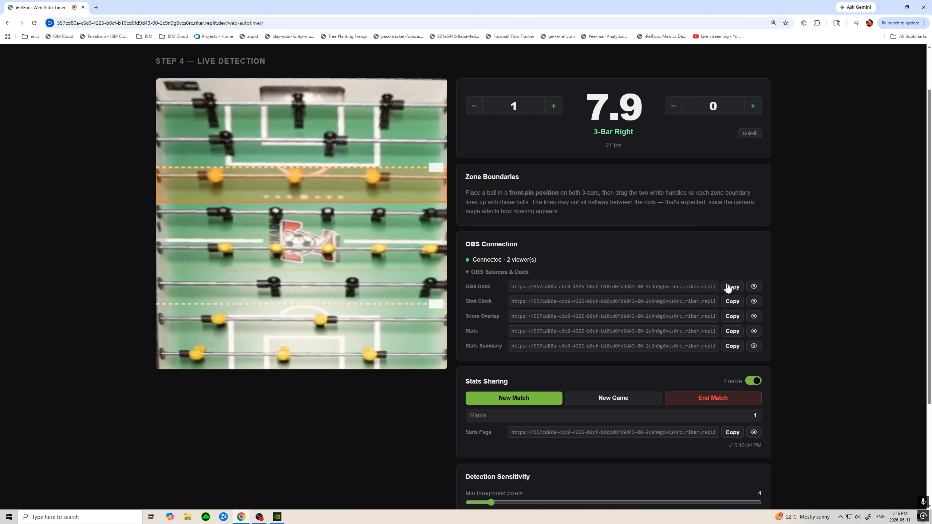
pyautogui.click(754, 287)
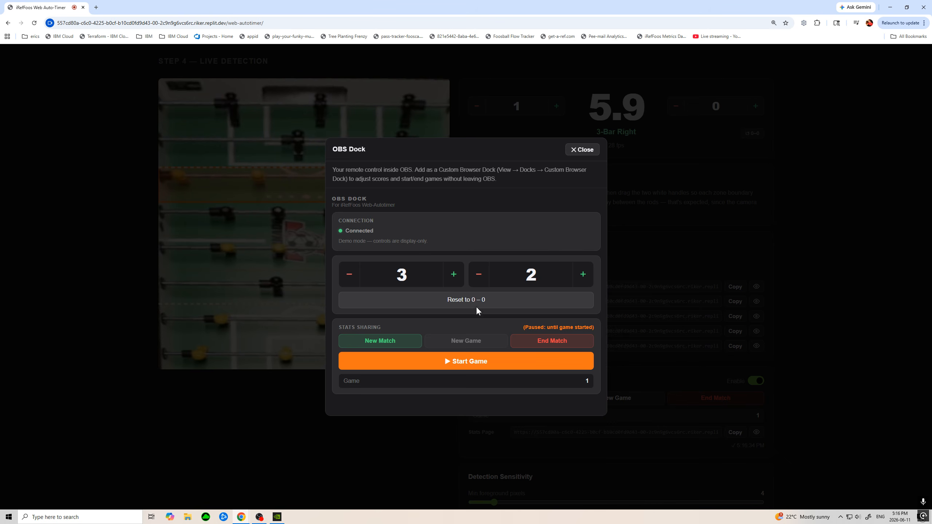
pyautogui.click(584, 150)
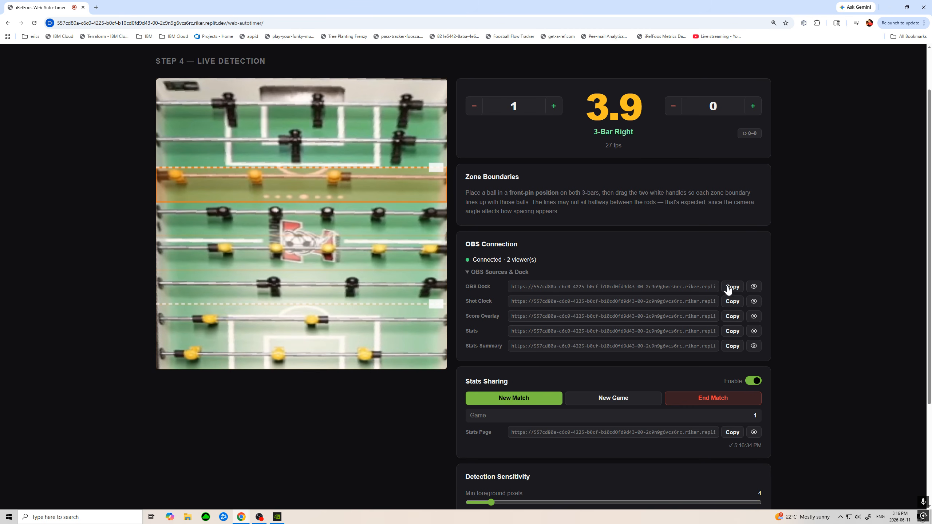
pyautogui.hotkey('alt', 'Tab')
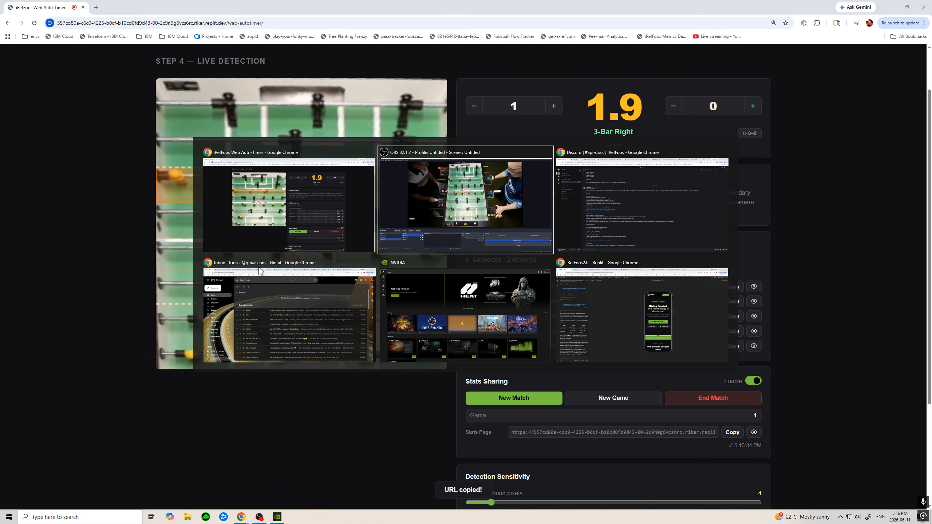
# Create a custom browser dock named "web autotimer dock" using the copied OBS Dock URL, and apply it
pyautogui.click(51, 13)
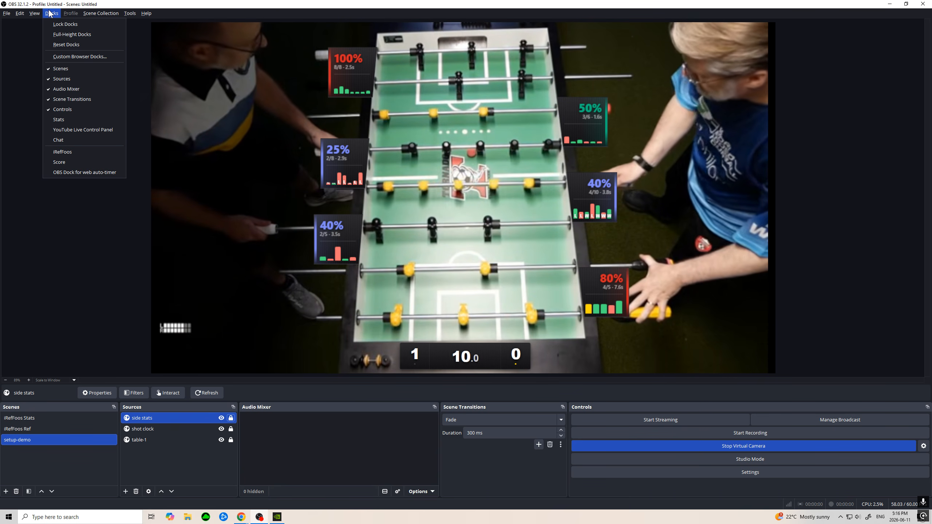
pyautogui.click(77, 57)
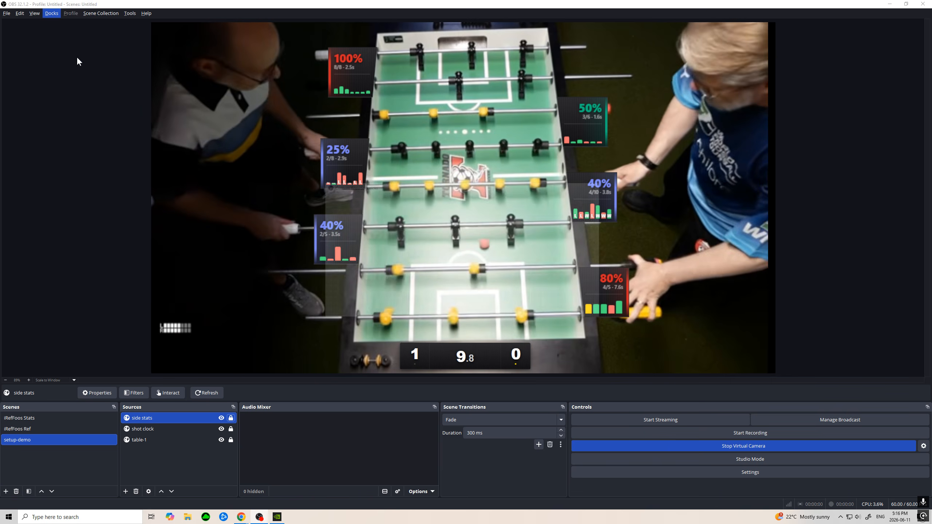
pyautogui.doubleClick(386, 227)
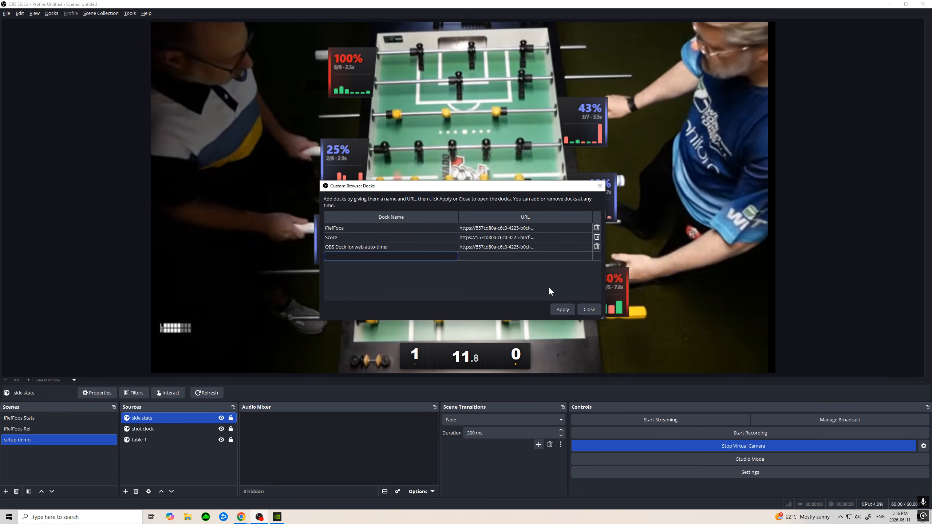
pyautogui.write('dock')
pyautogui.press('BackSpace')
pyautogui.press('BackSpace')
pyautogui.press('BackSpace')
pyautogui.press('BackSpace')
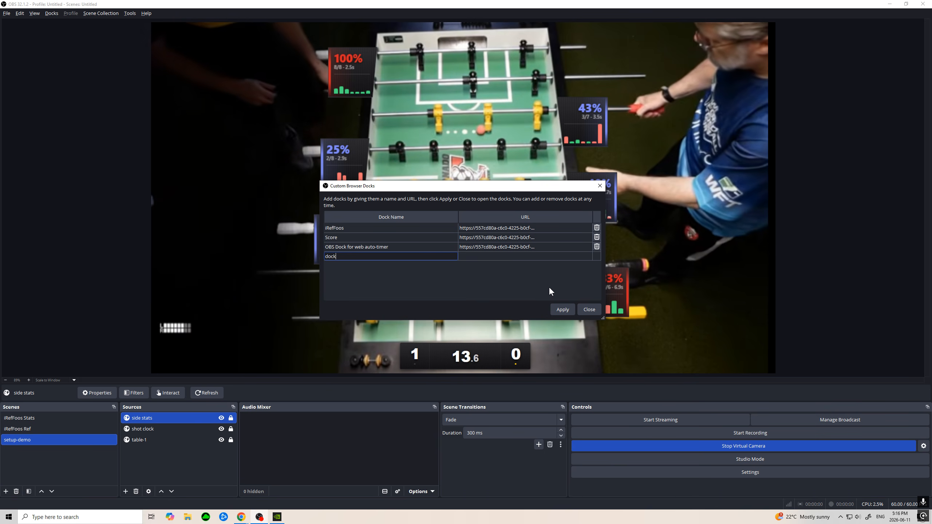
pyautogui.write('we')
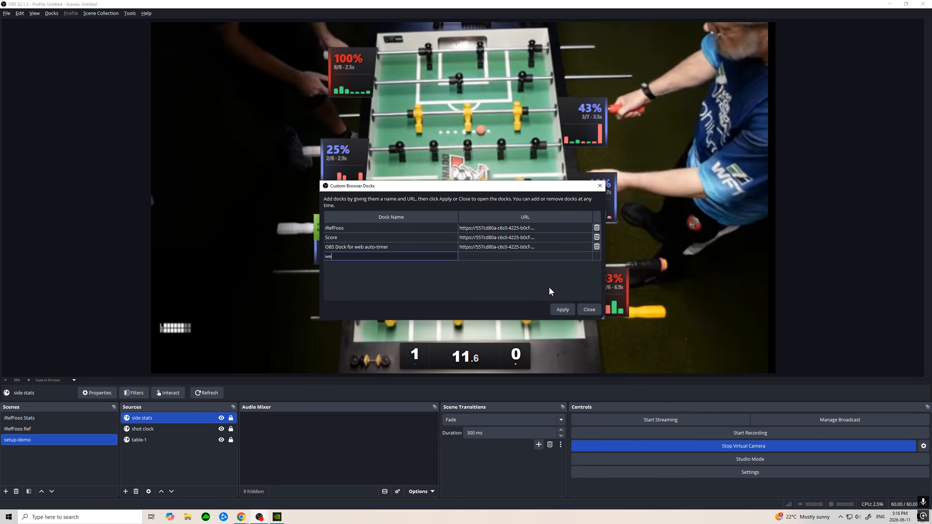
pyautogui.write('b autotimer dock')
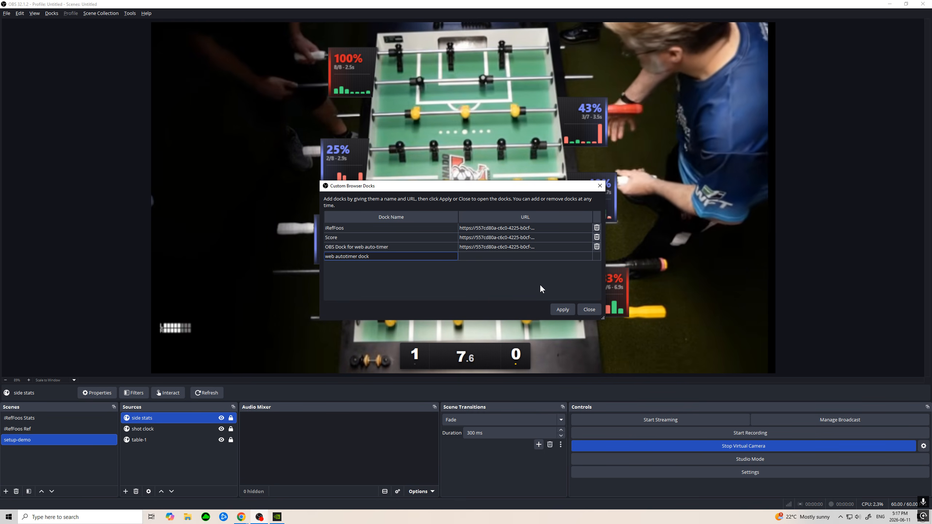
pyautogui.doubleClick(504, 257)
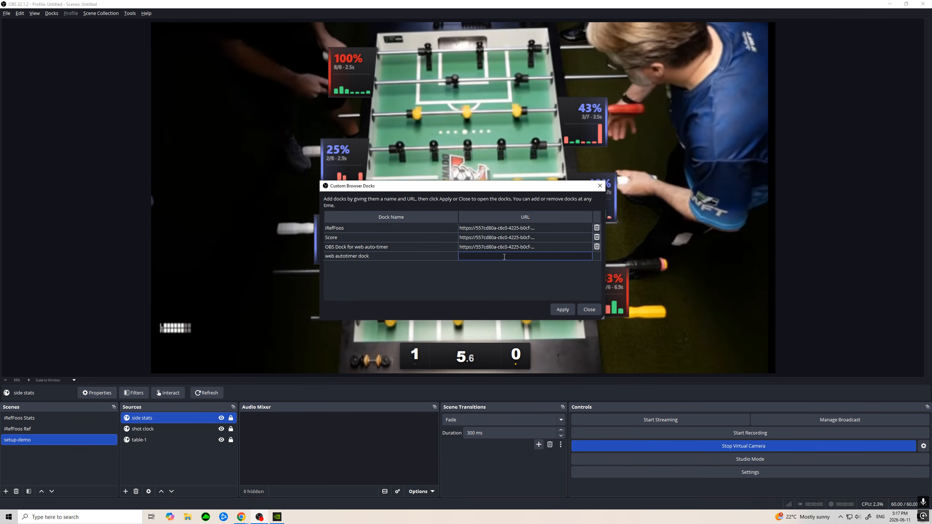
pyautogui.hotkey('ctrl', 'v')
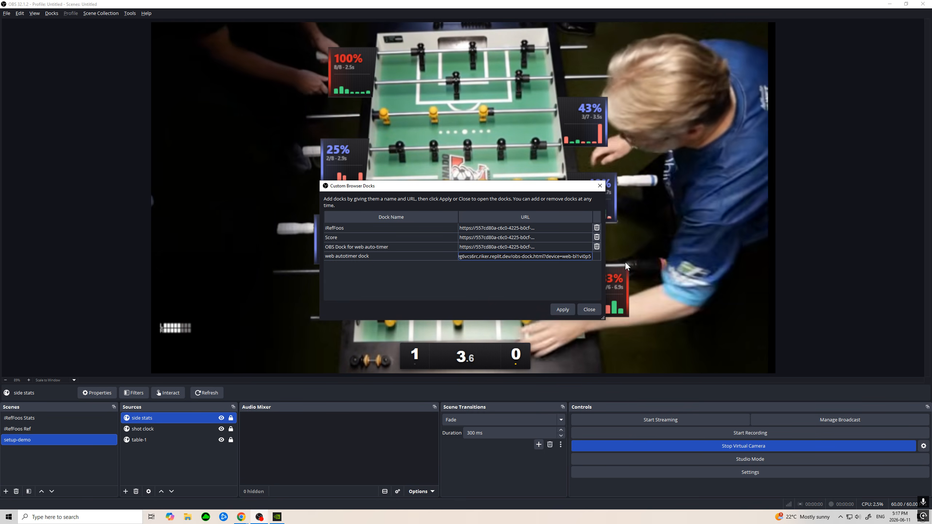
pyautogui.click(563, 309)
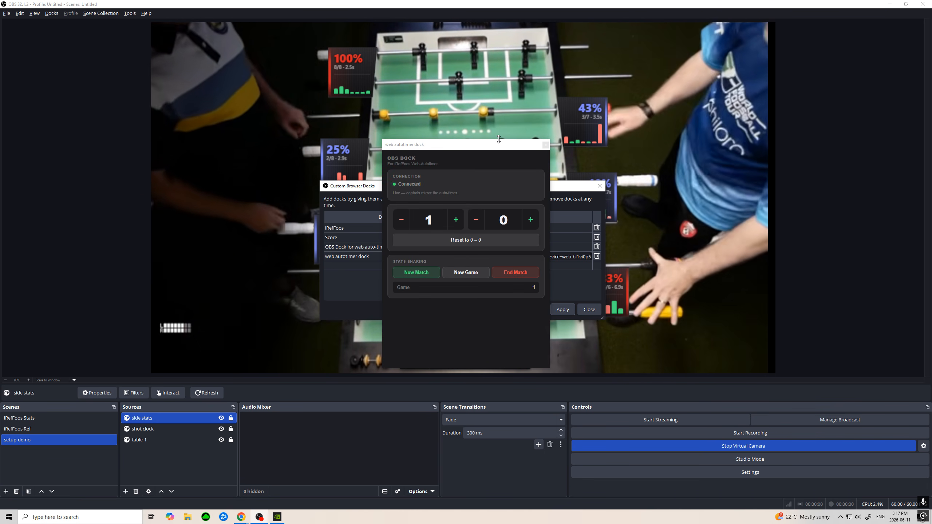
# Dock the floating web autotimer dock beside the video preview and close the Custom Browser Docks dialog
pyautogui.moveTo(476, 146); pyautogui.dragTo(918, 87)
pyautogui.click(588, 309)
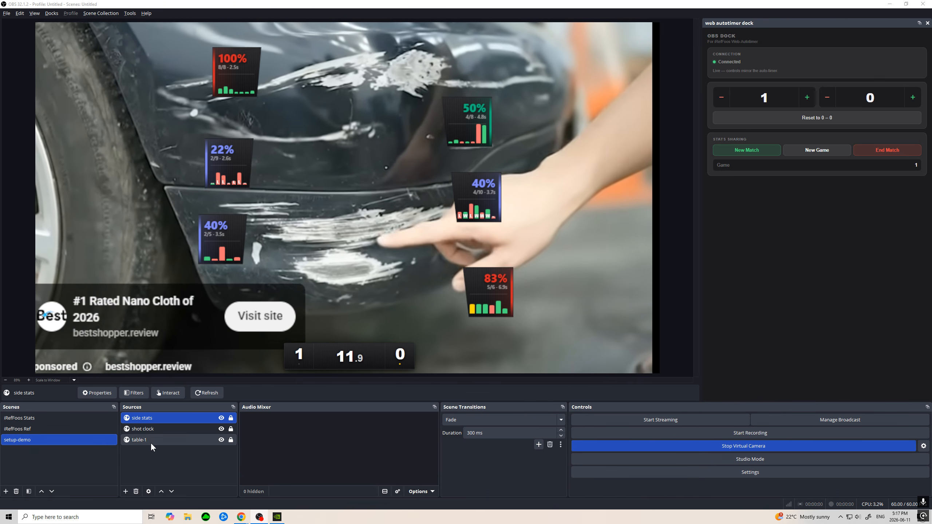
# Interact with the table-1 source to skip the ad and resume the foosball video, closing the interaction window
pyautogui.rightClick(154, 441)
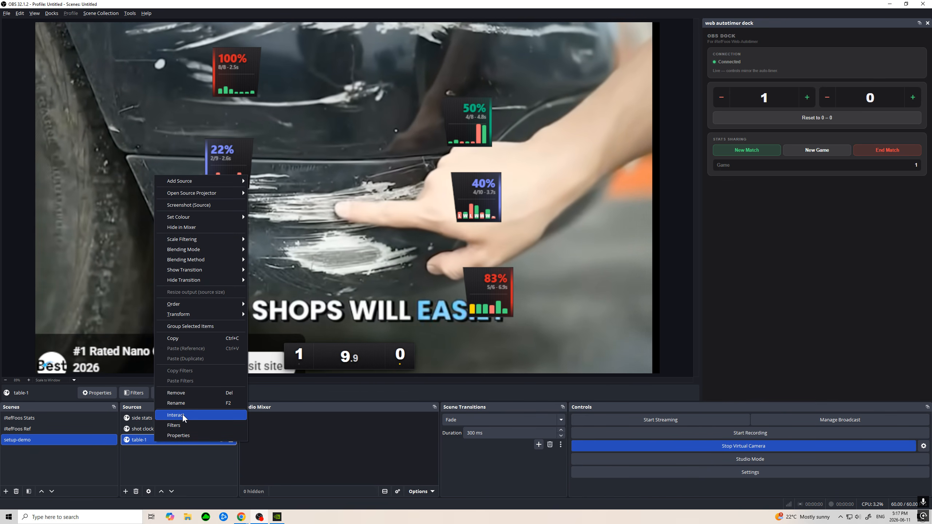
pyautogui.click(182, 415)
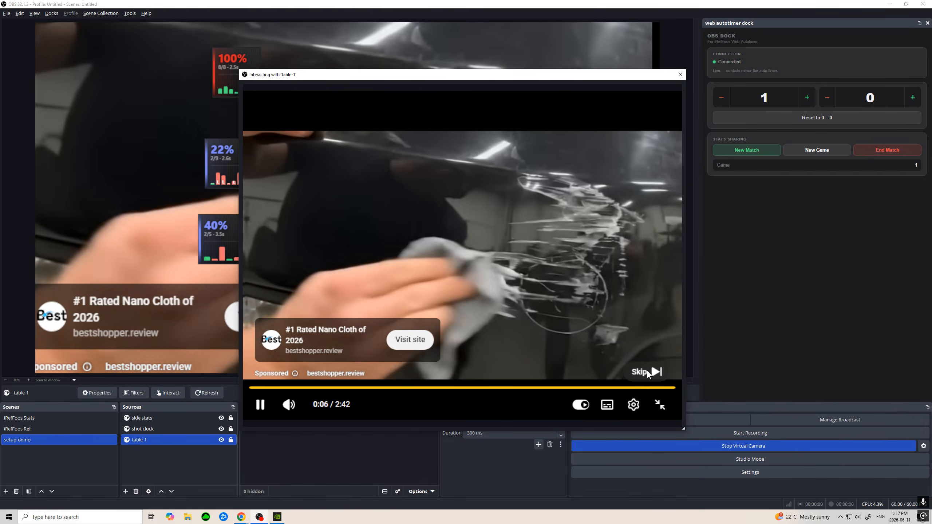
pyautogui.click(647, 370)
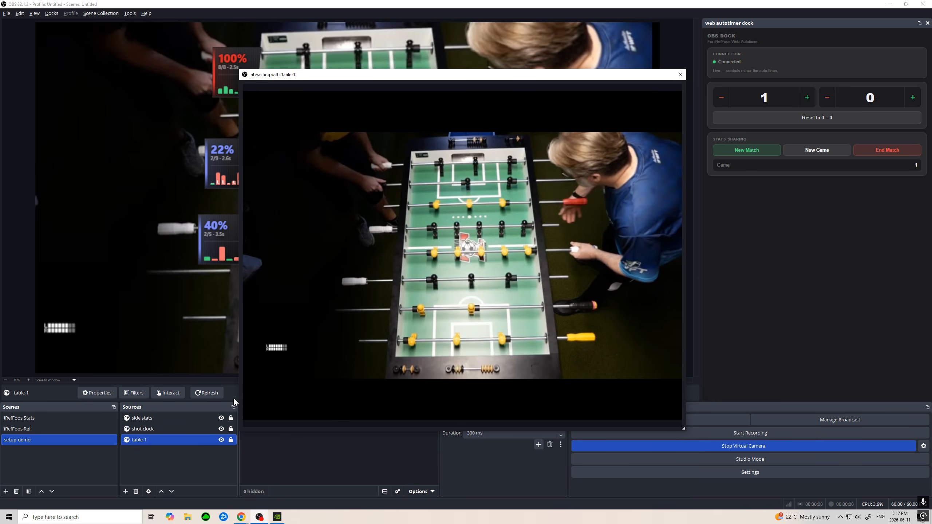
pyautogui.click(259, 406)
pyautogui.click(680, 74)
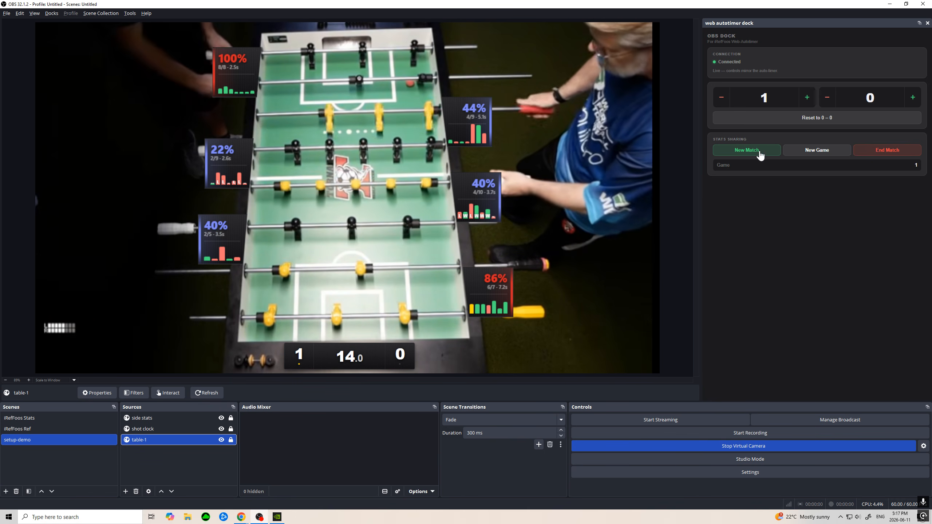
# Create and start a new game from the autotimer dock, check the browser's live detection, and raise the second team's score to 2
pyautogui.click(820, 151)
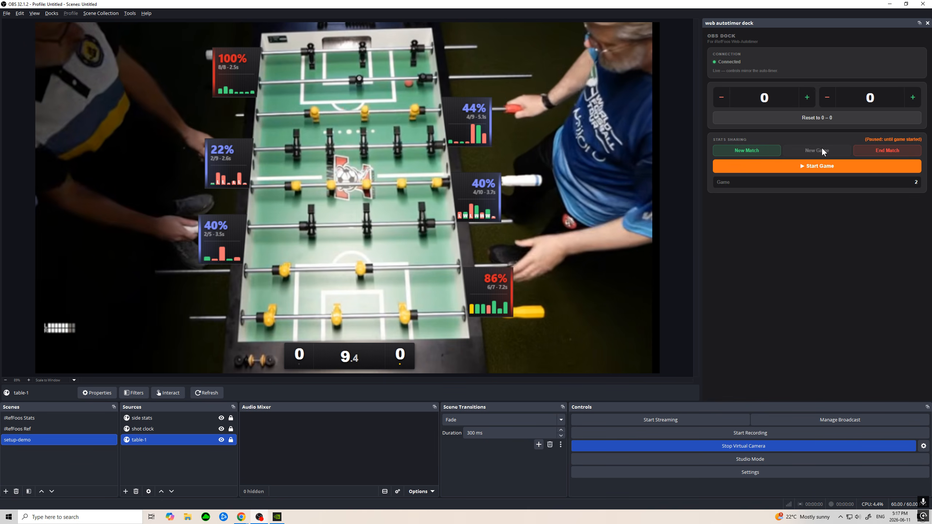
pyautogui.click(825, 168)
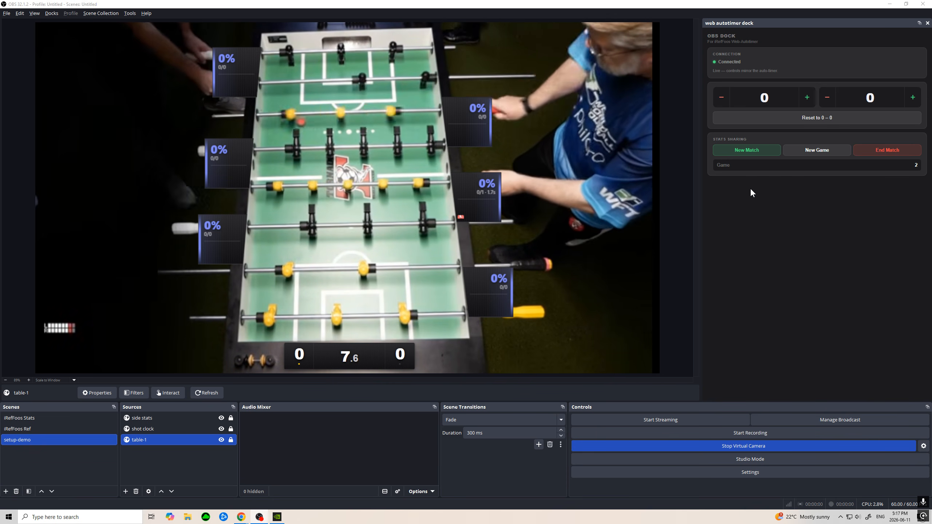
pyautogui.hotkey('alt', 'Tab')
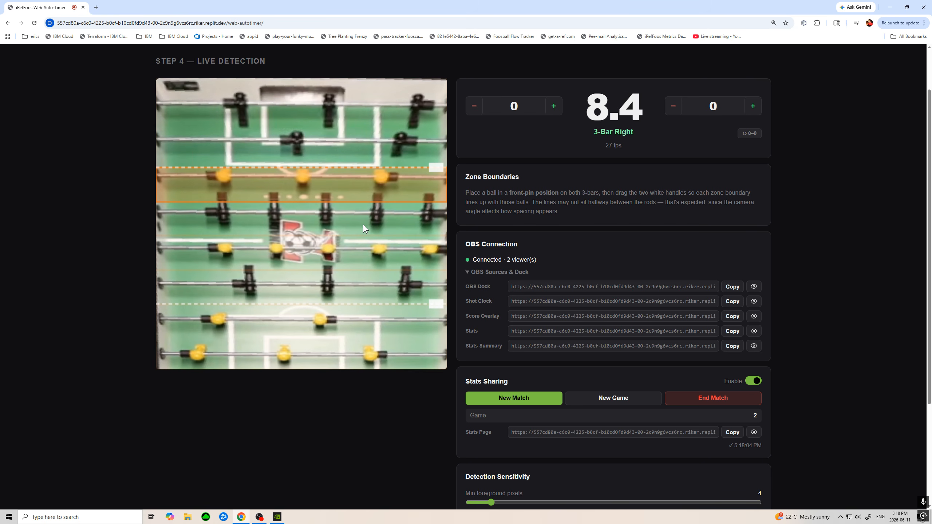
pyautogui.hotkey('alt', 'Tab')
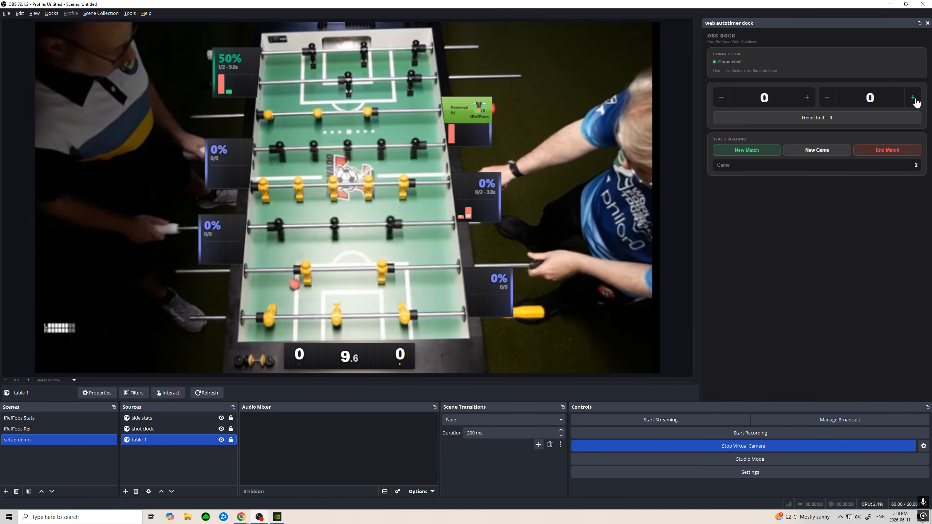
pyautogui.click(914, 98)
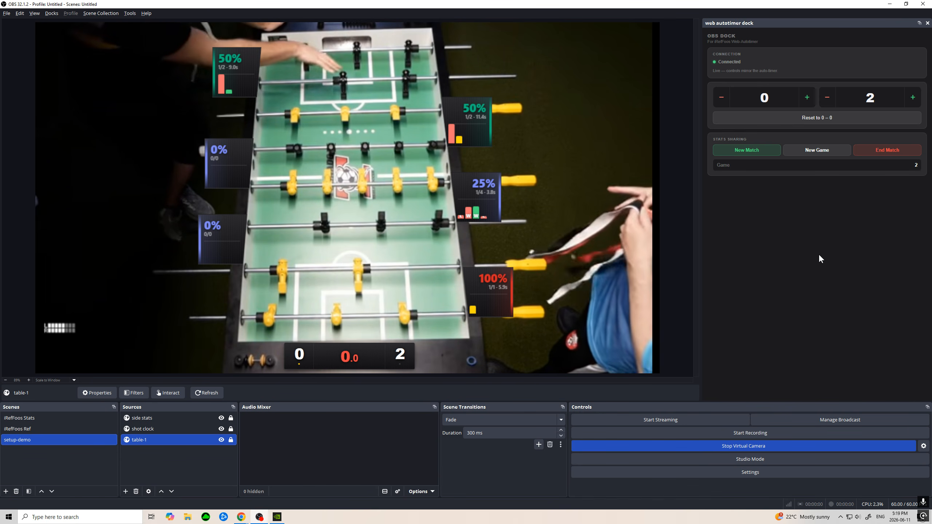
# In the browser's Web Auto-Timer, preview the Stats Summary and copy its URL, returning to OBS with it
pyautogui.hotkey('alt', 'Tab')
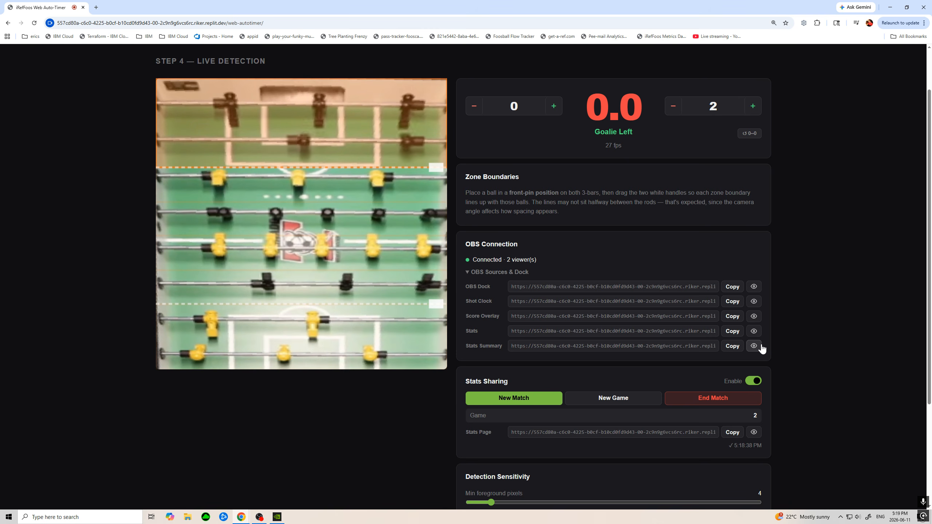
pyautogui.click(760, 347)
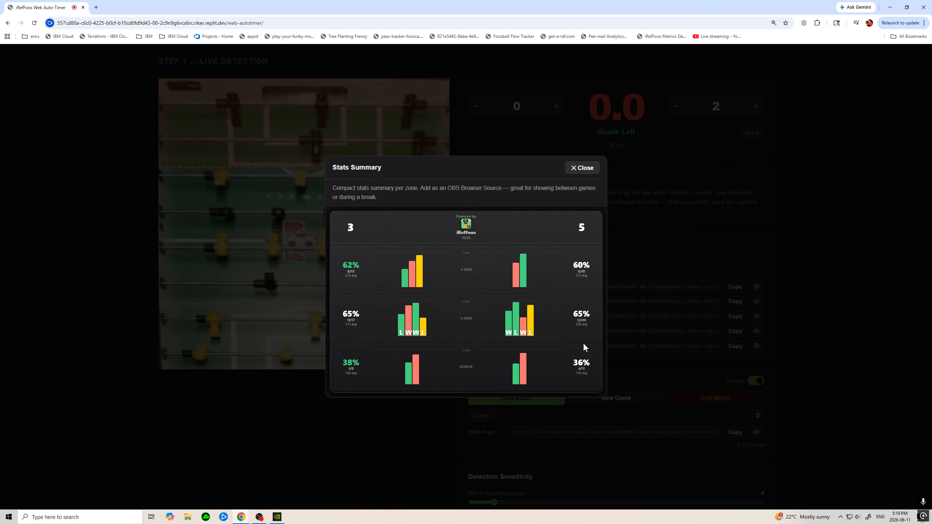
pyautogui.click(584, 168)
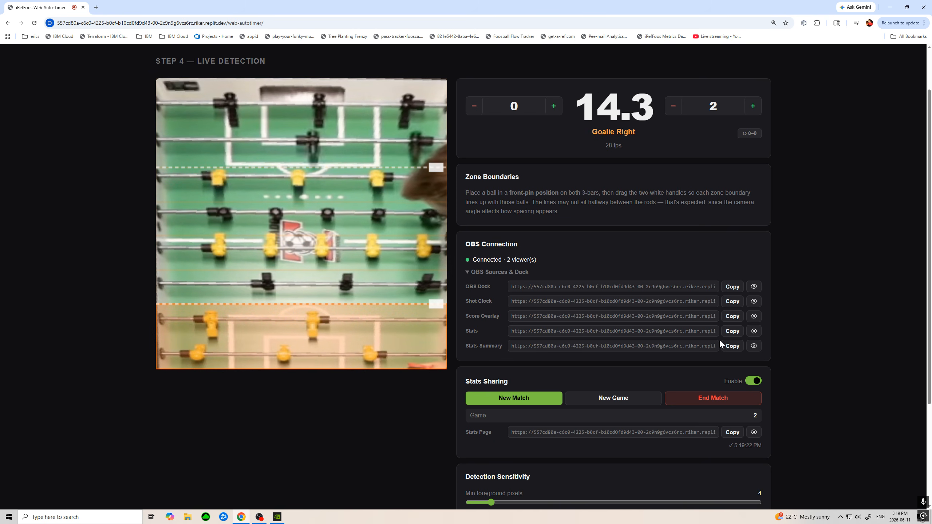
pyautogui.click(732, 346)
pyautogui.hotkey('alt', 'Tab')
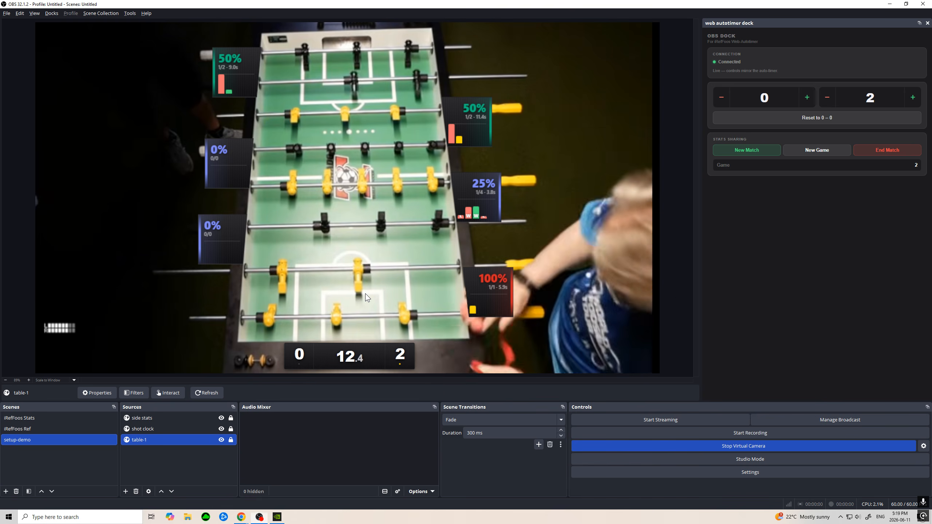
# Add a browser source named "summary2" to the setup-demo scene using the copied Stats Summary URL, keeping 800 by 600
pyautogui.rightClick(174, 459)
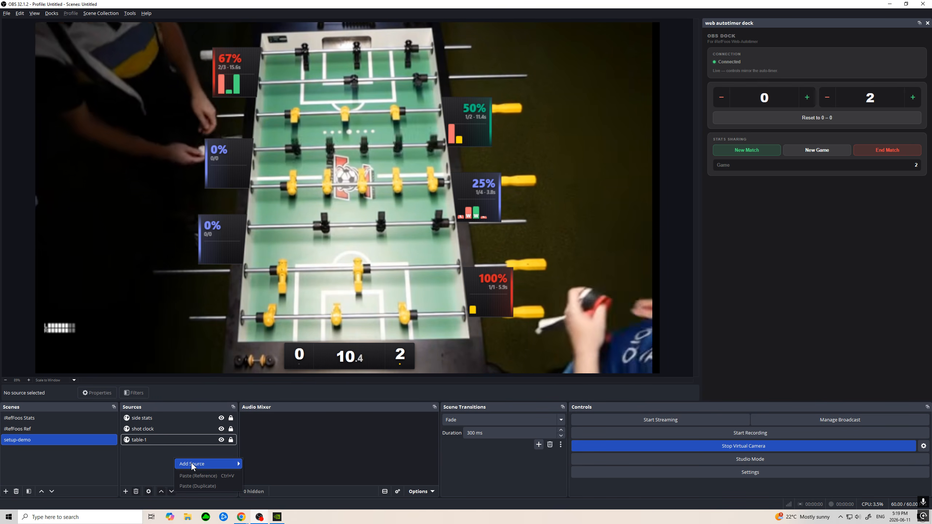
pyautogui.moveTo(199, 462)
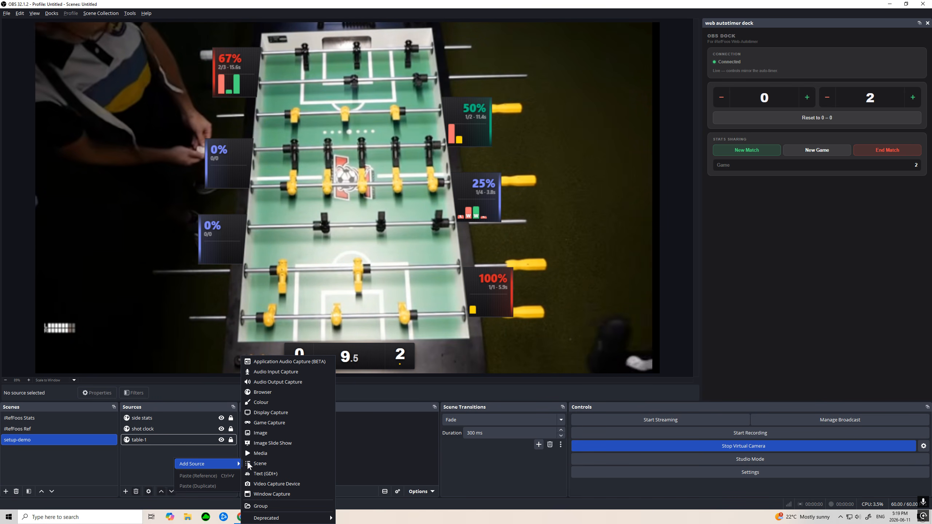
pyautogui.click(280, 394)
pyautogui.write('summary')
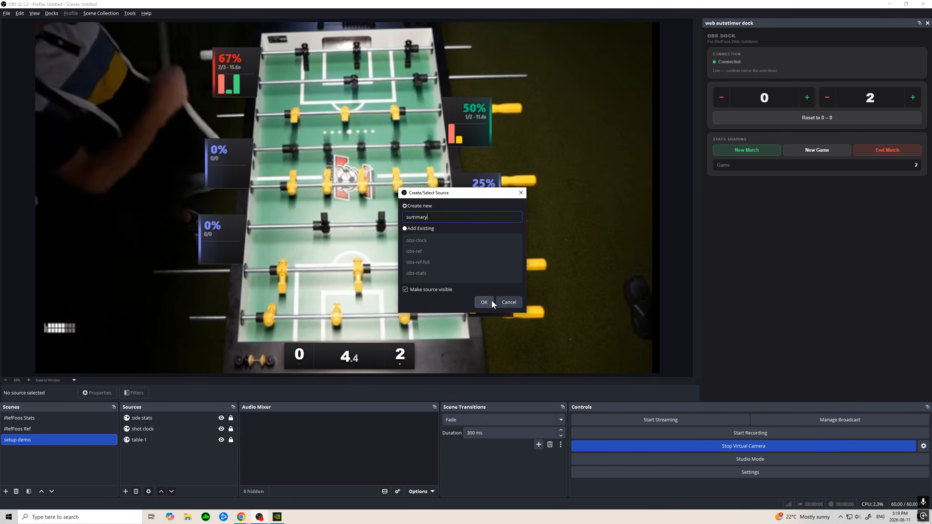
pyautogui.click(491, 301)
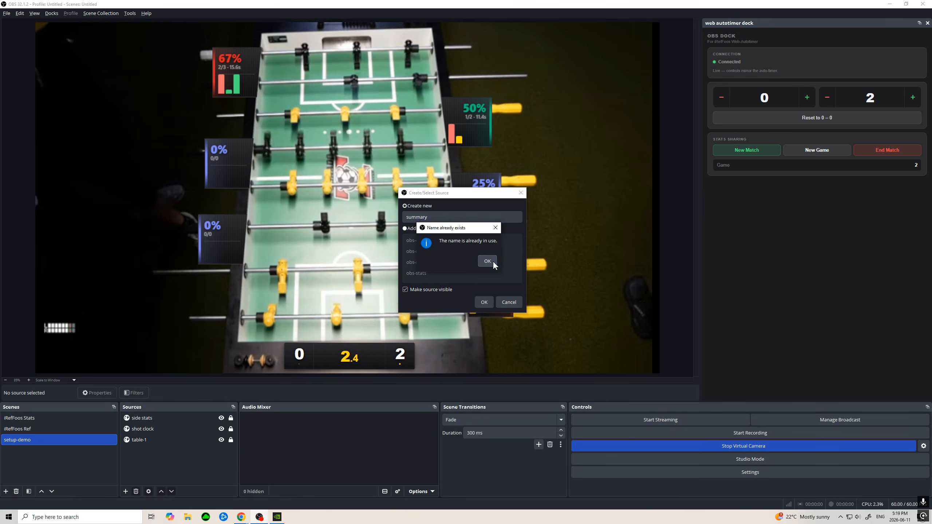
pyautogui.click(492, 261)
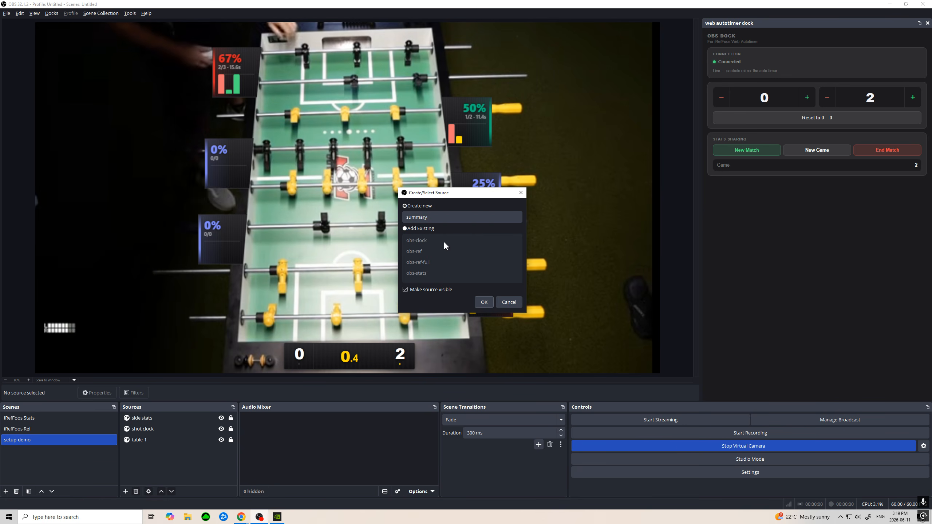
pyautogui.click(444, 218)
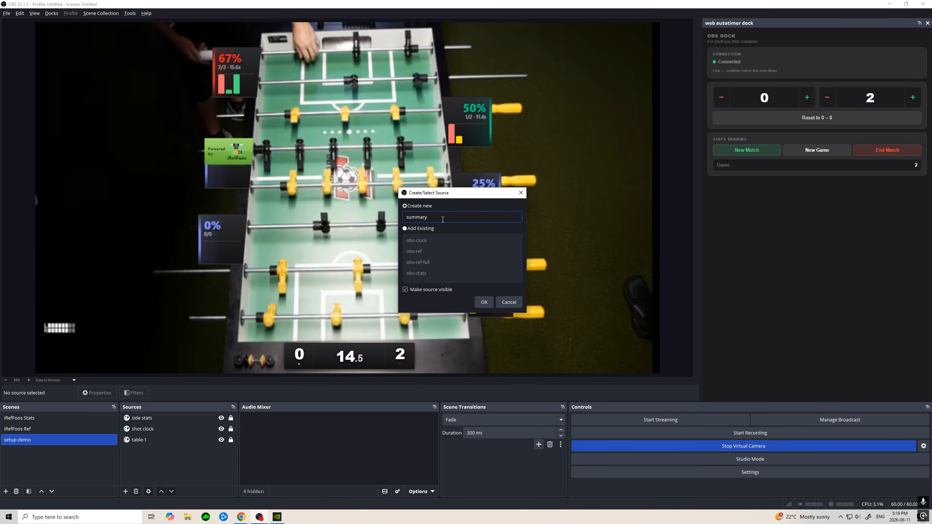
pyautogui.click(490, 304)
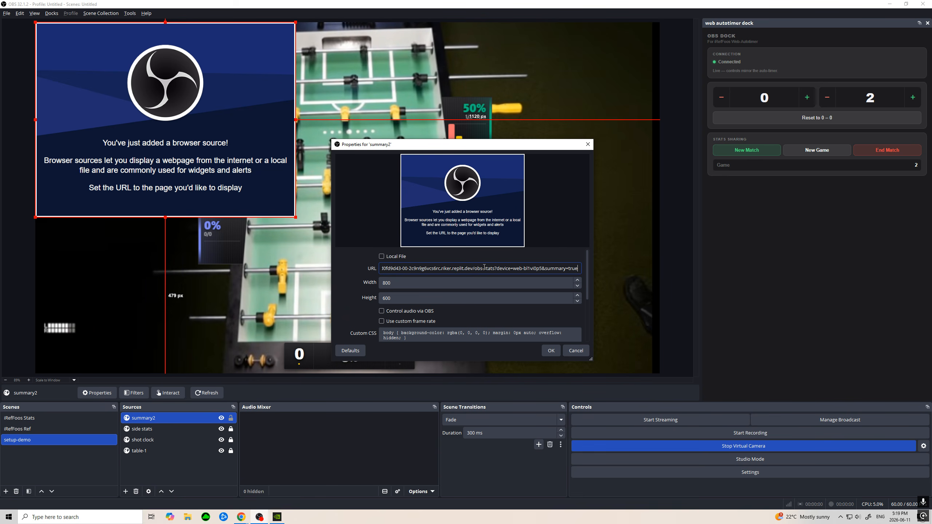
pyautogui.click(551, 351)
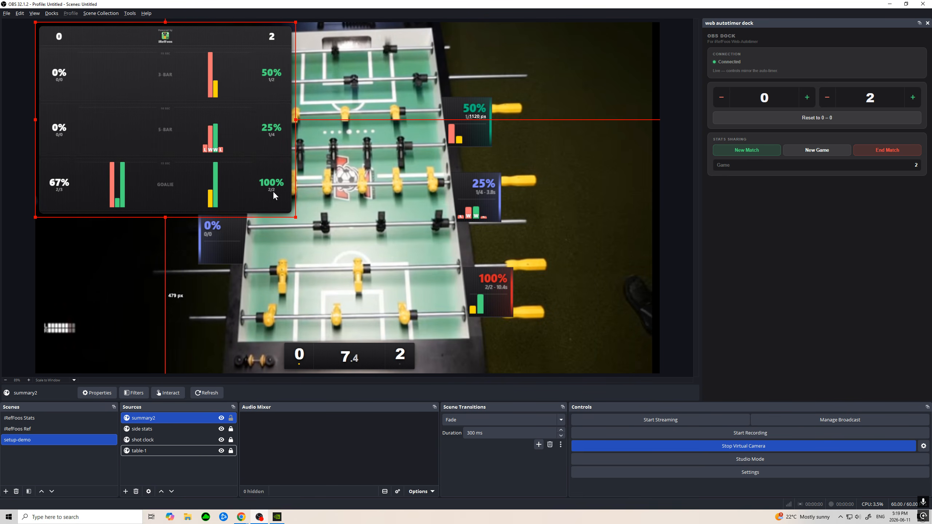
# Enlarge the summary2 overlay and centre it over the table, about 411 px and 426 px from the canvas sides
pyautogui.moveTo(152, 94); pyautogui.dragTo(330, 154)
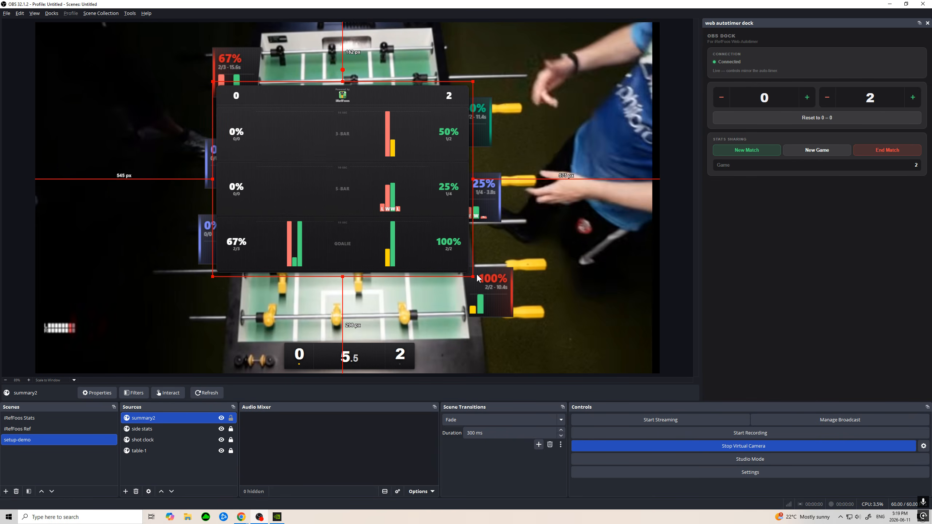
pyautogui.moveTo(474, 276); pyautogui.dragTo(566, 346)
pyautogui.moveTo(440, 258); pyautogui.dragTo(396, 239)
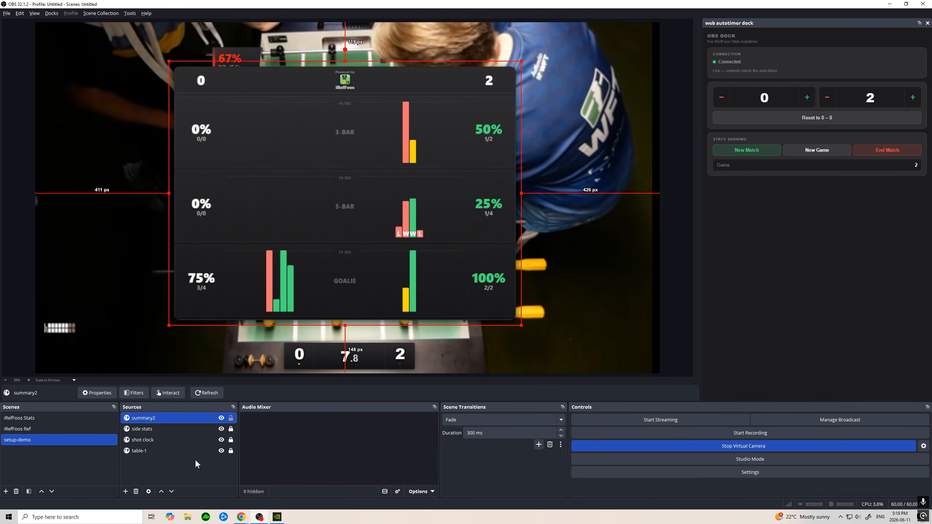
# Lock the summary2 source and test both overlays' visibility, leaving side stats shown and summary2 hidden
pyautogui.click(222, 419)
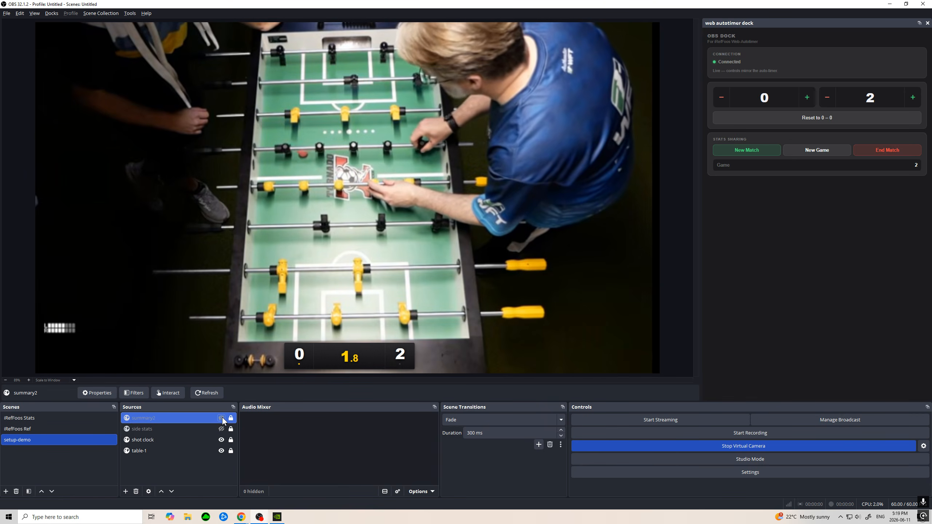
pyautogui.click(222, 428)
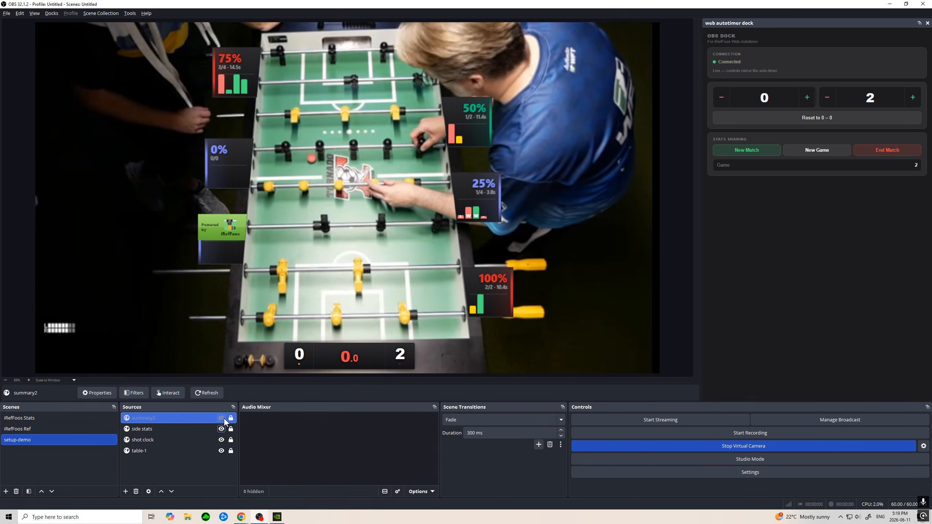
pyautogui.click(223, 418)
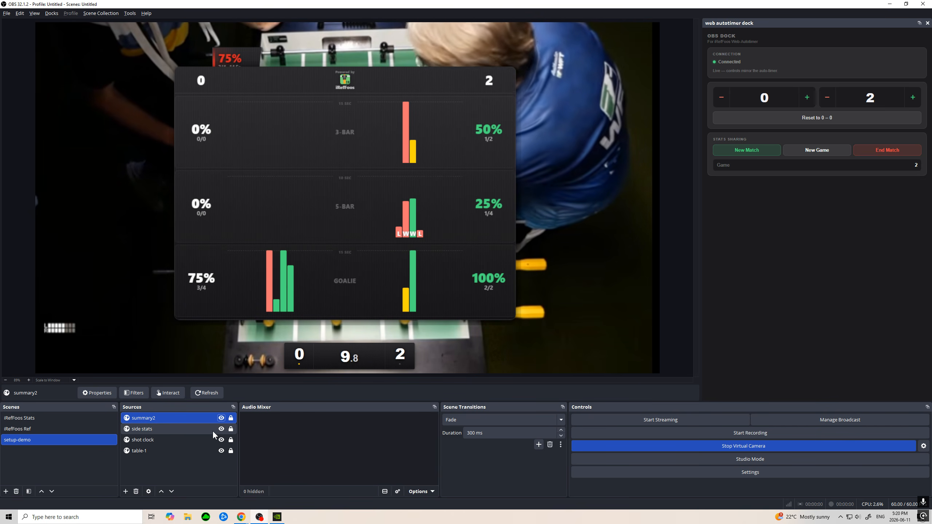
pyautogui.click(221, 418)
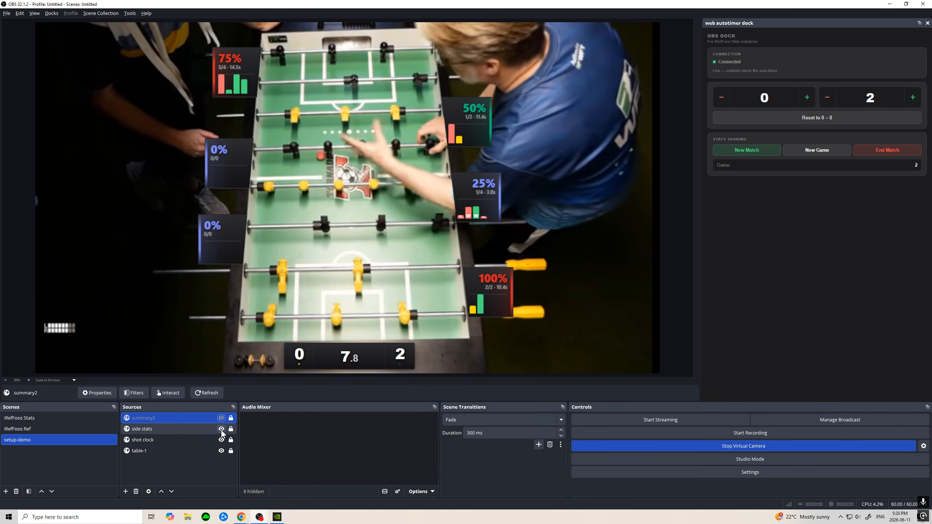
# Swap the overlays by showing the summary2 source and hiding side stats
pyautogui.click(195, 430)
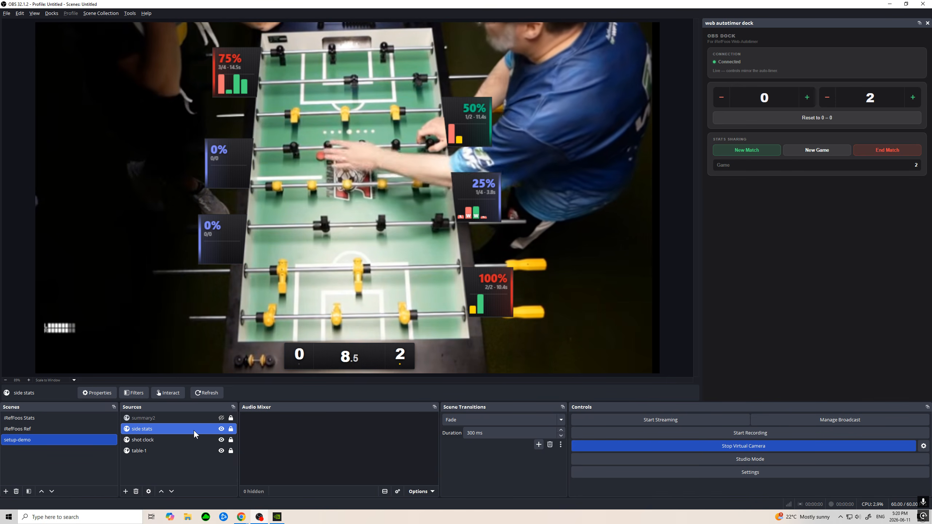
pyautogui.click(222, 418)
pyautogui.click(222, 429)
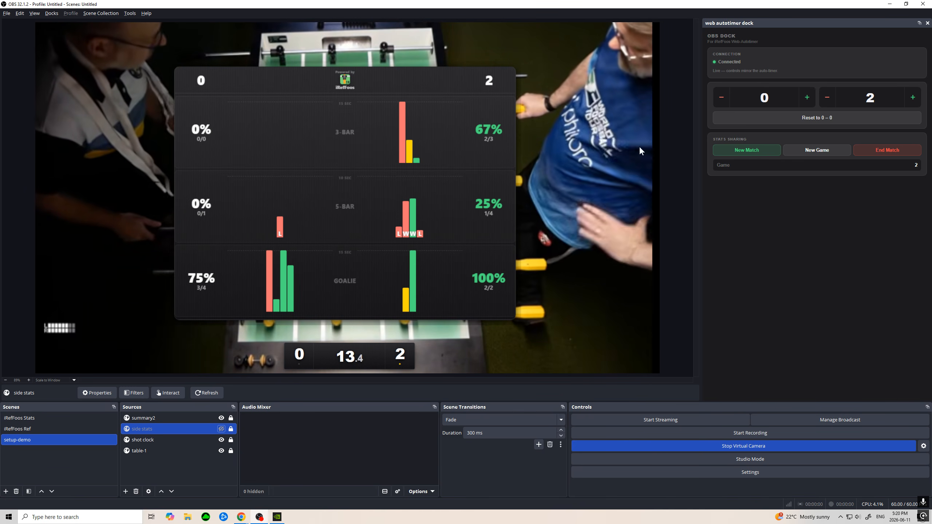
# Create and start another new game from the autotimer dock, and switch the overlays back to side stats with summary2 hidden
pyautogui.click(821, 152)
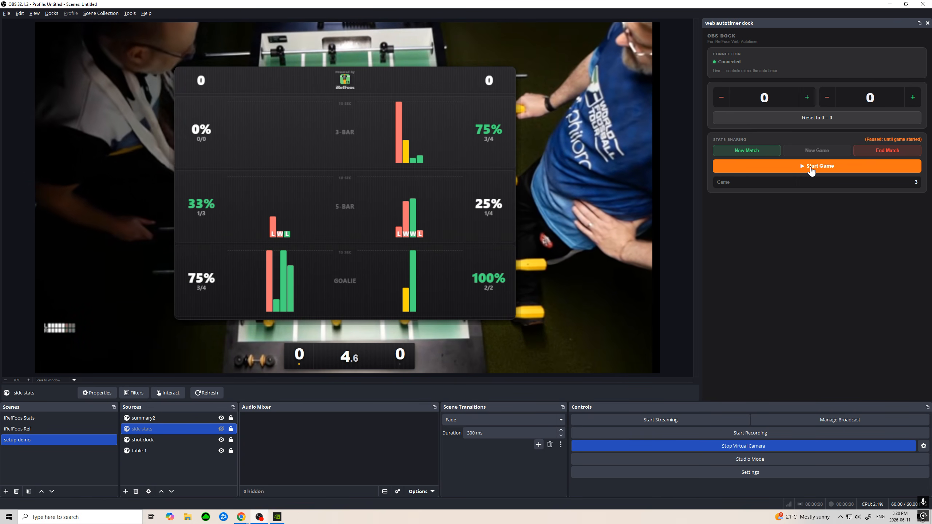
pyautogui.click(811, 170)
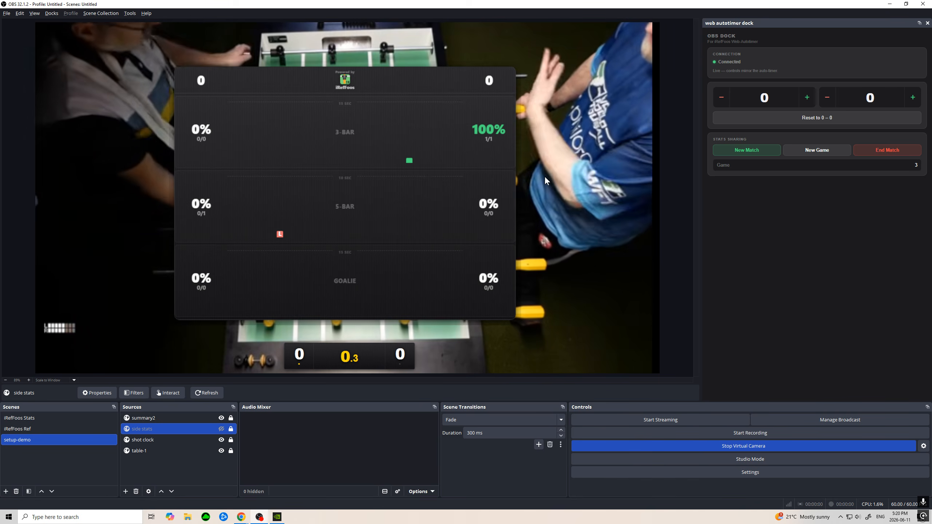
pyautogui.click(221, 429)
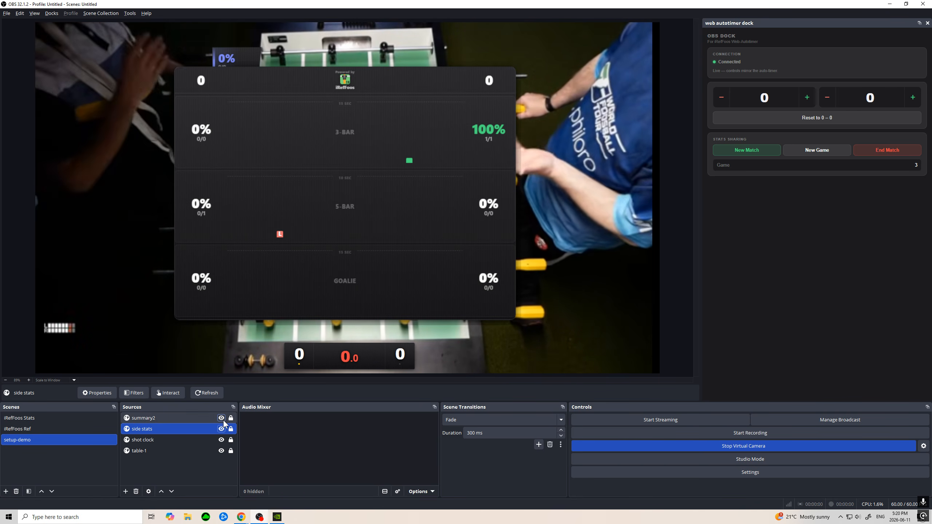
pyautogui.click(221, 419)
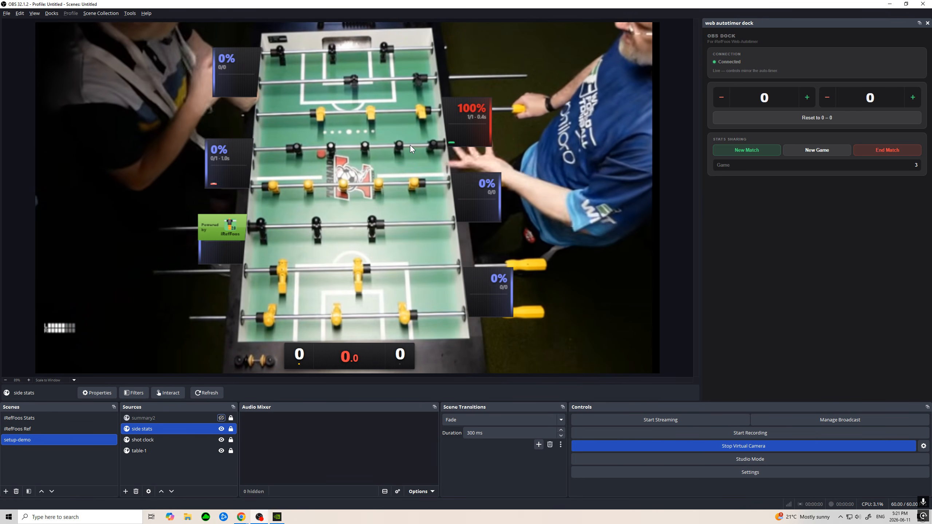